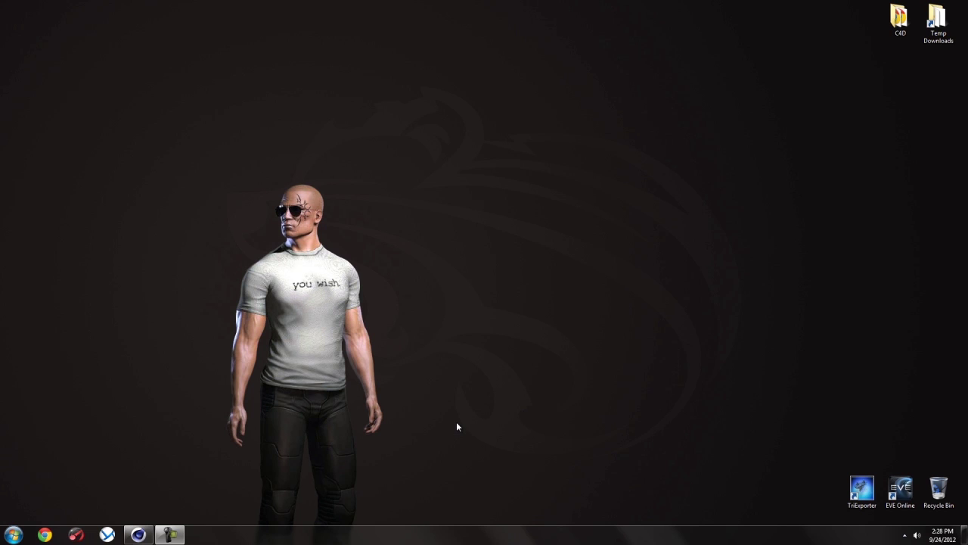
Step: Switch to Cinema 4D, review the Options page of the render settings, and render the two-sphere scene in the viewport
left_click(140, 535)
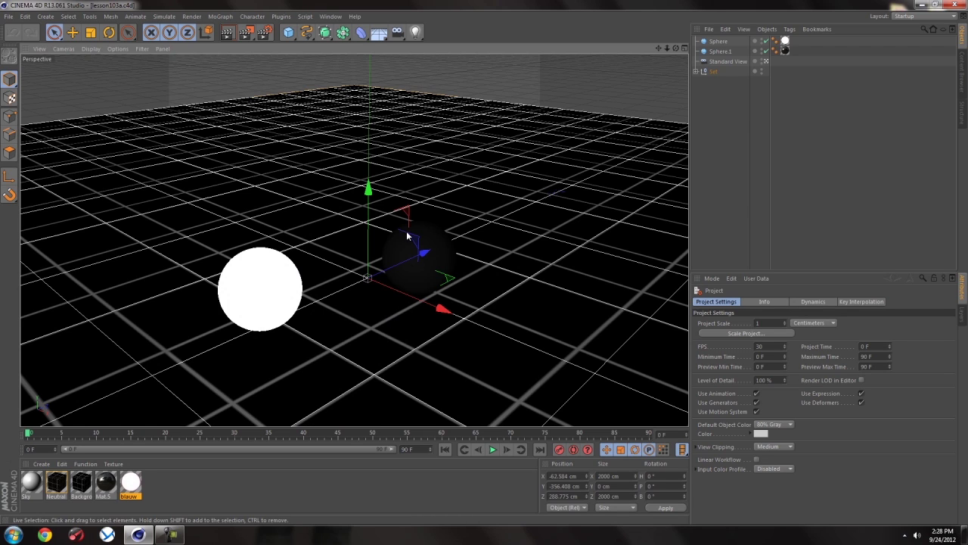
left_click(265, 33)
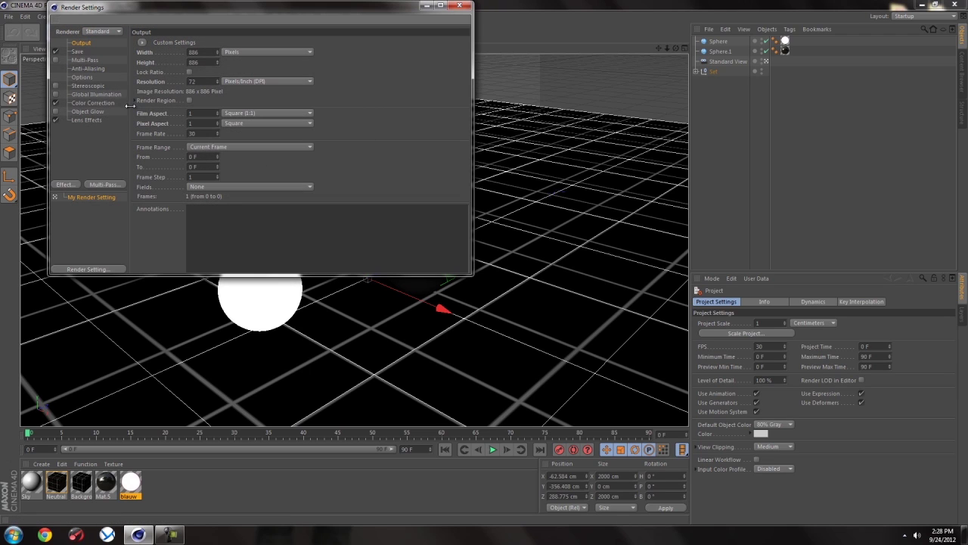
left_click(82, 77)
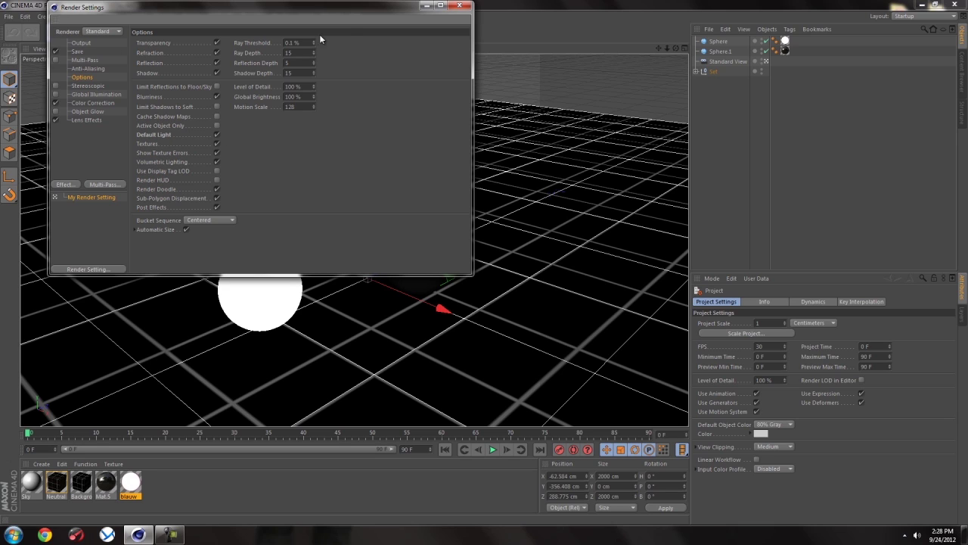
left_click(459, 5)
left_click(228, 32)
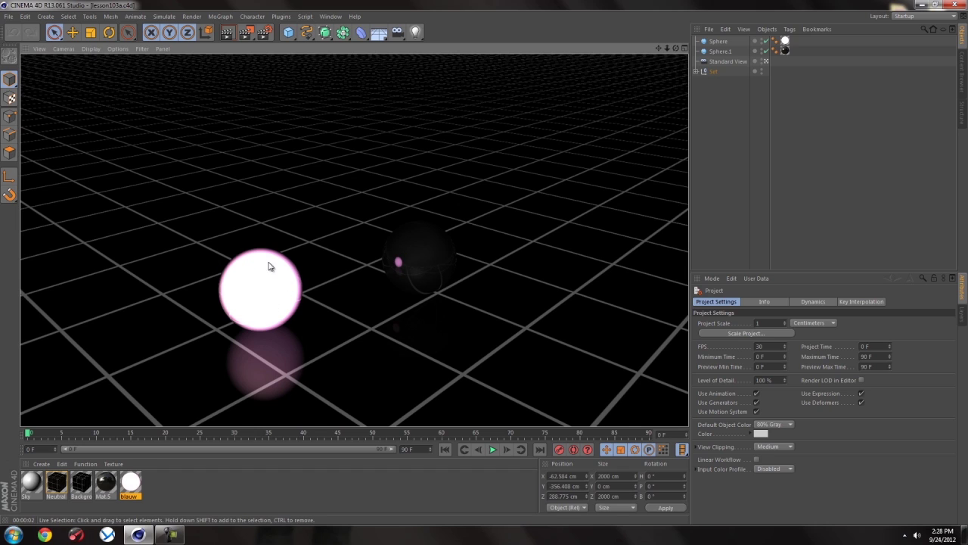
Step: Disable Default Light in the render options and render the sphere scene in the viewport
left_click(267, 32)
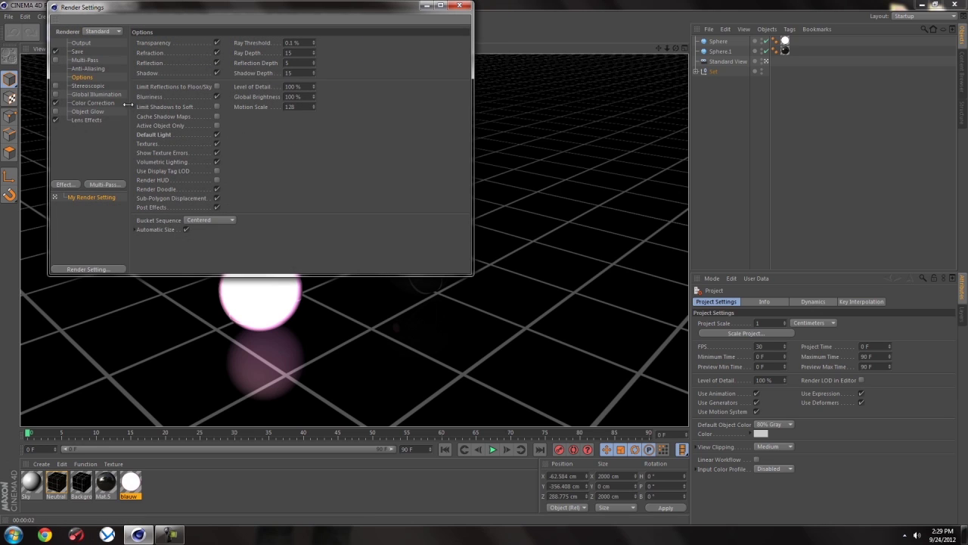
left_click(216, 135)
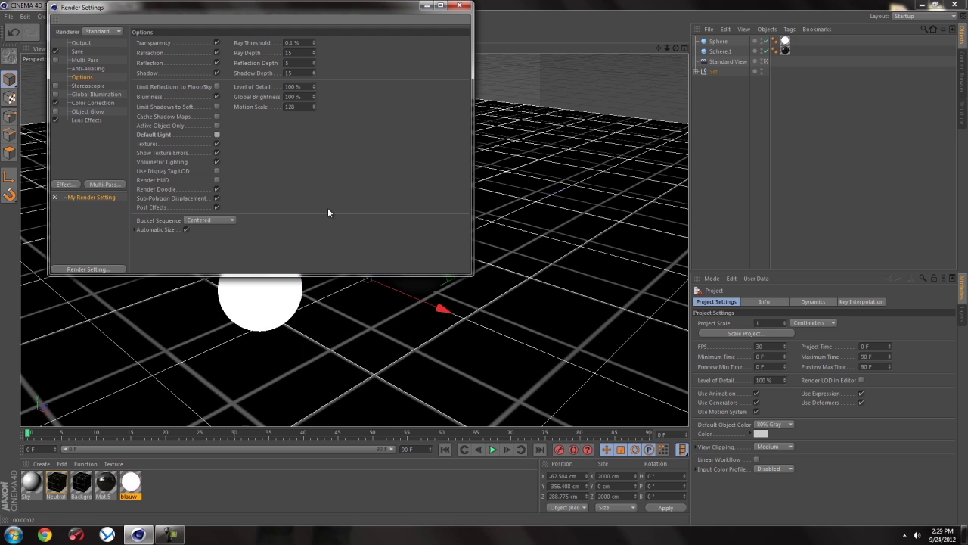
left_click(459, 5)
left_click(227, 33)
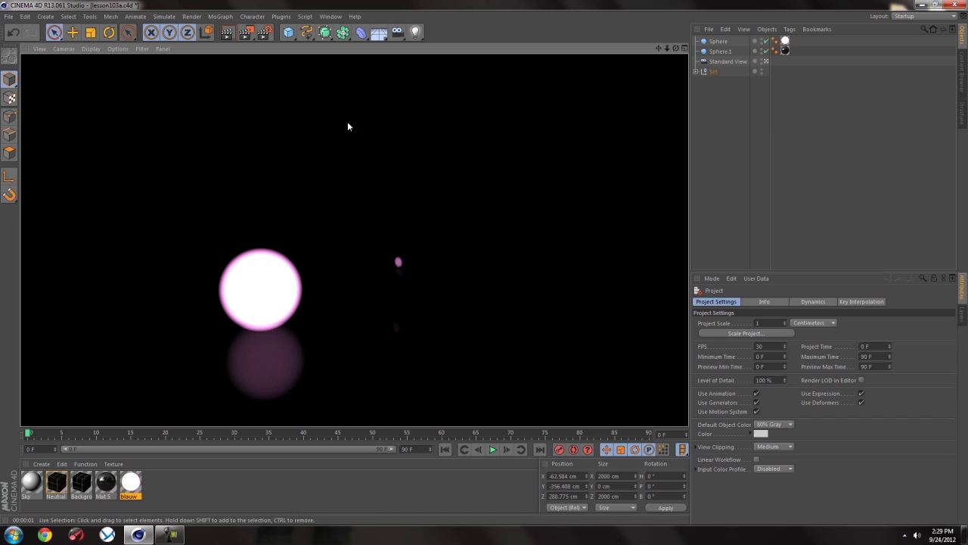
left_click(764, 217)
Step: Examine the luminance colour and brightness of the blauw material on the glowing sphere
left_click(729, 50)
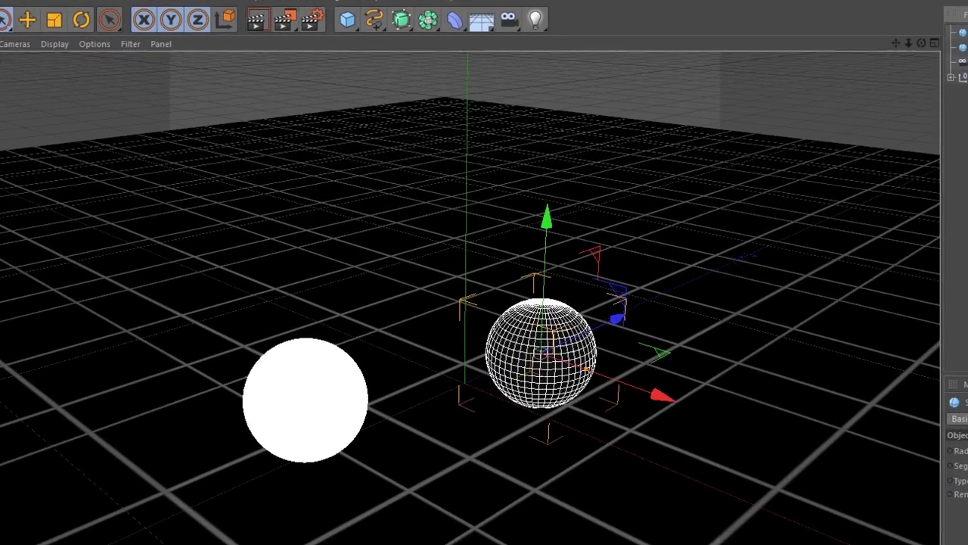
left_click(807, 38)
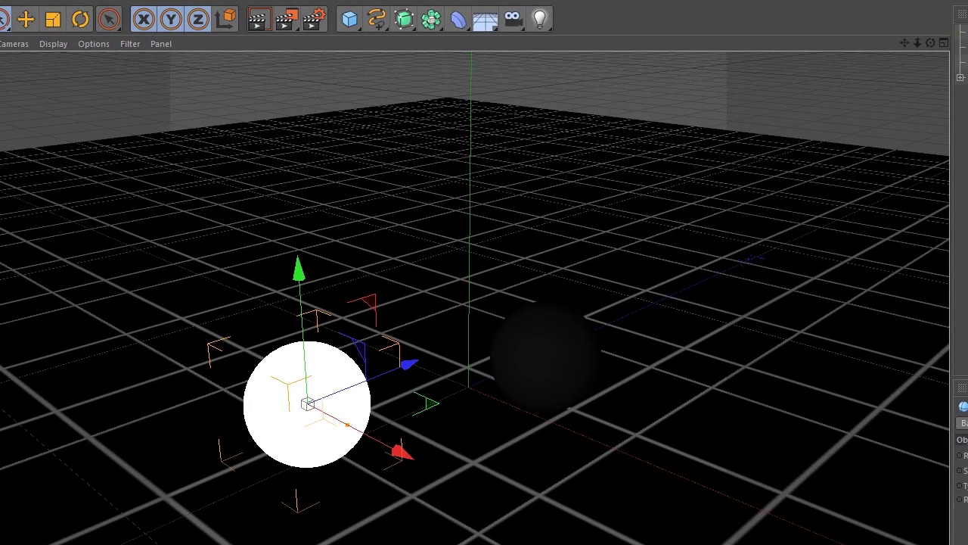
double_click(443, 435)
left_click(194, 281)
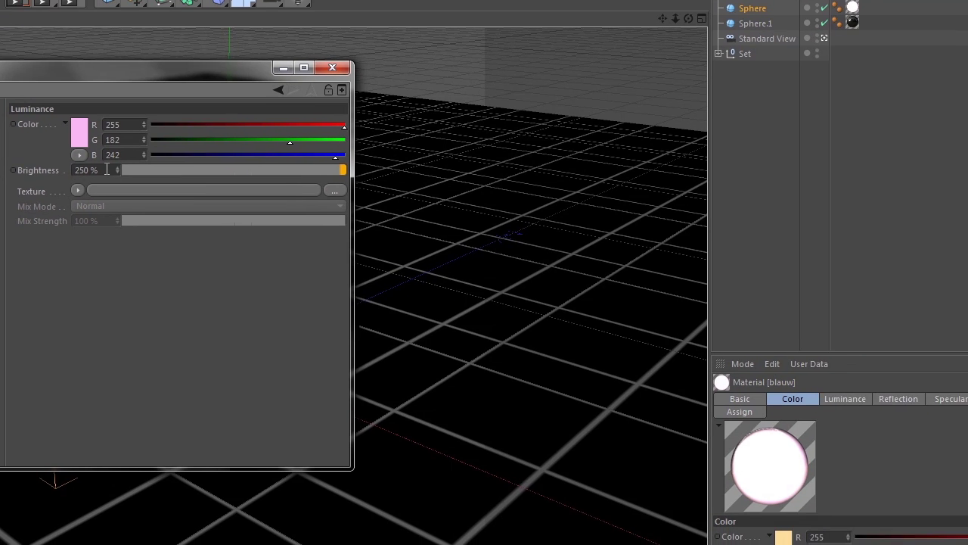
double_click(96, 169)
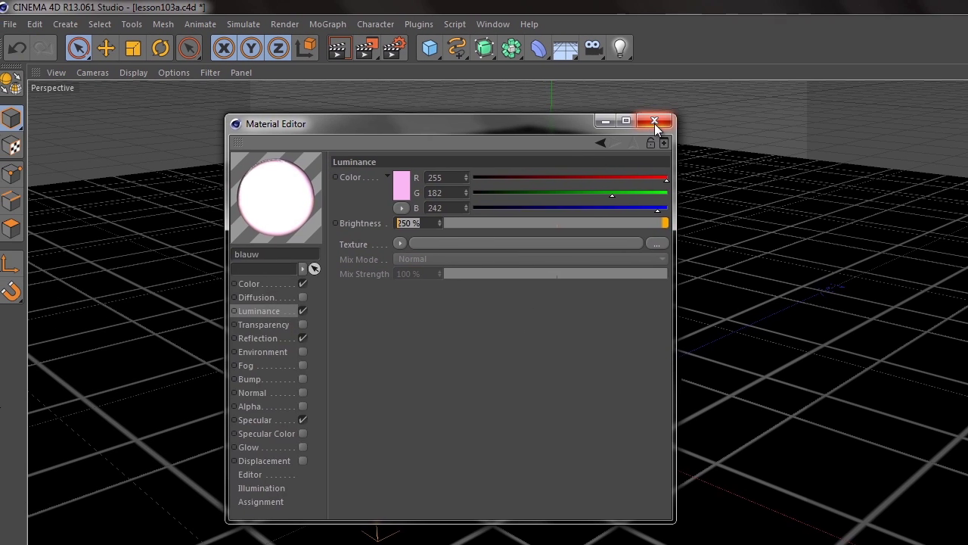
left_click(654, 122)
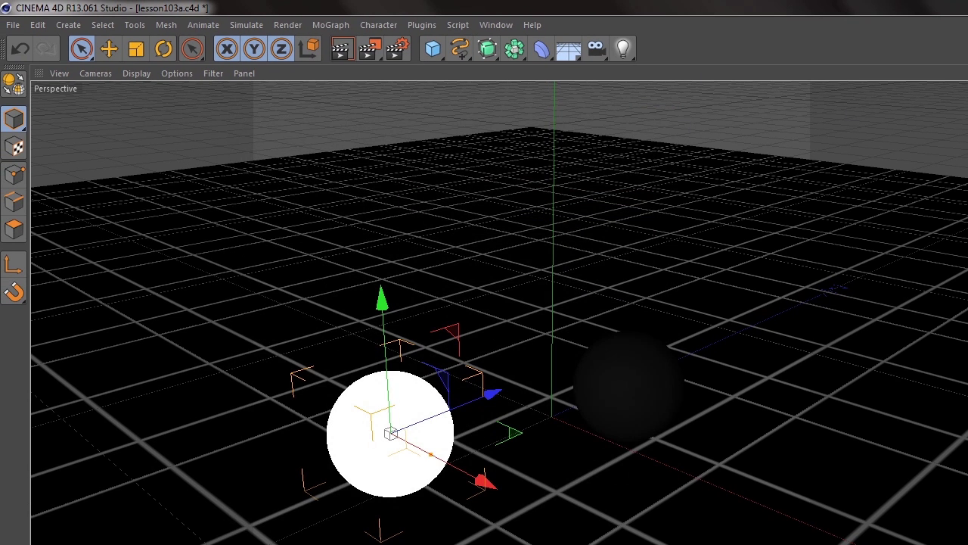
Step: Enable Global Illumination with the Standard renderer and render the sphere scene in the viewport
left_click(388, 45)
left_click(165, 48)
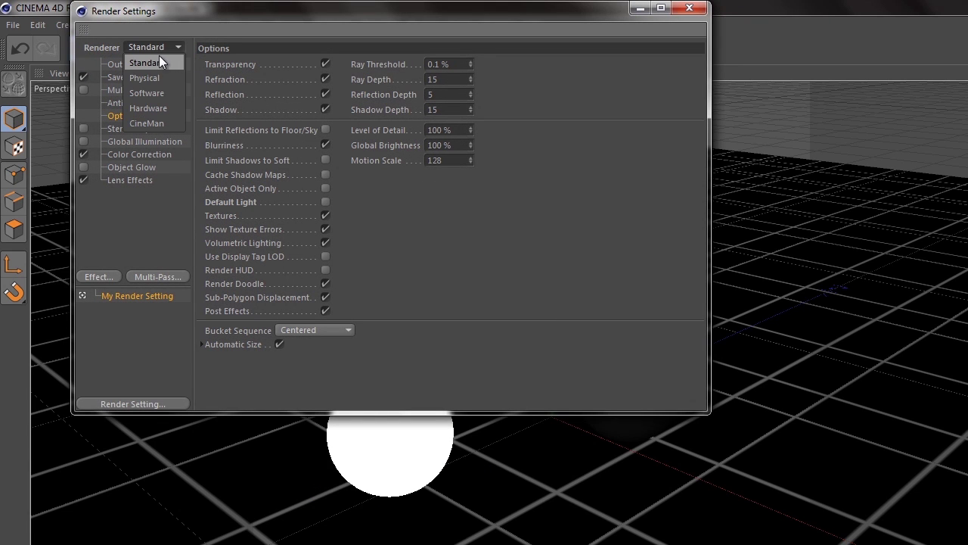
left_click(163, 63)
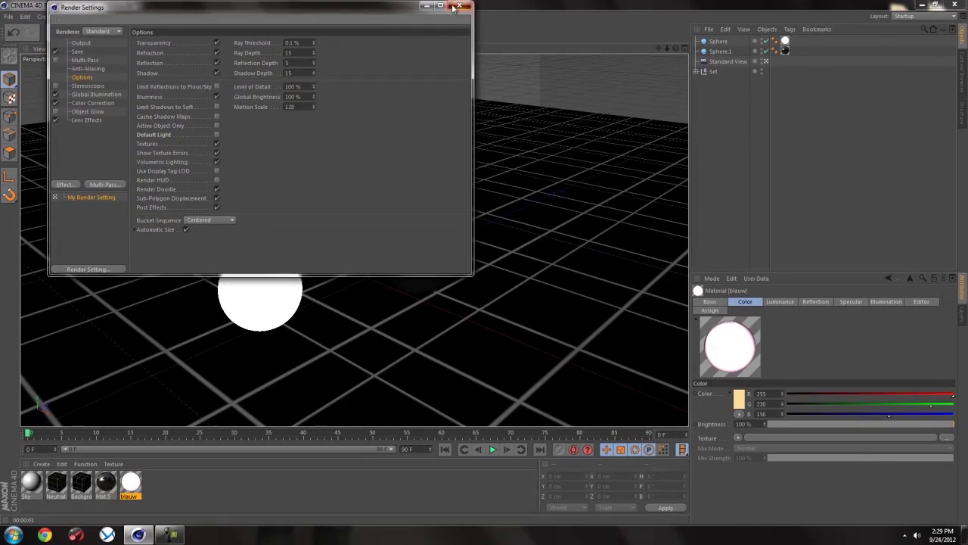
left_click(689, 8)
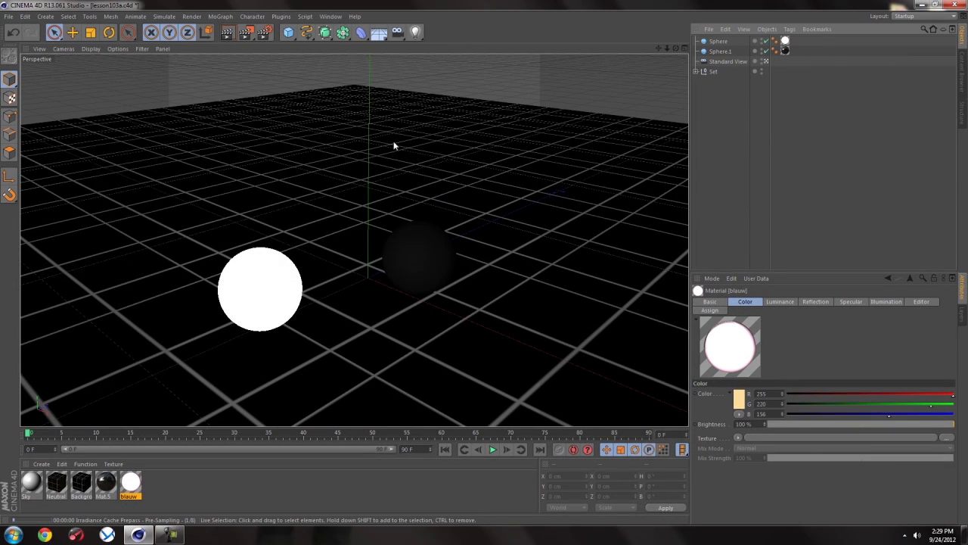
left_click(227, 31)
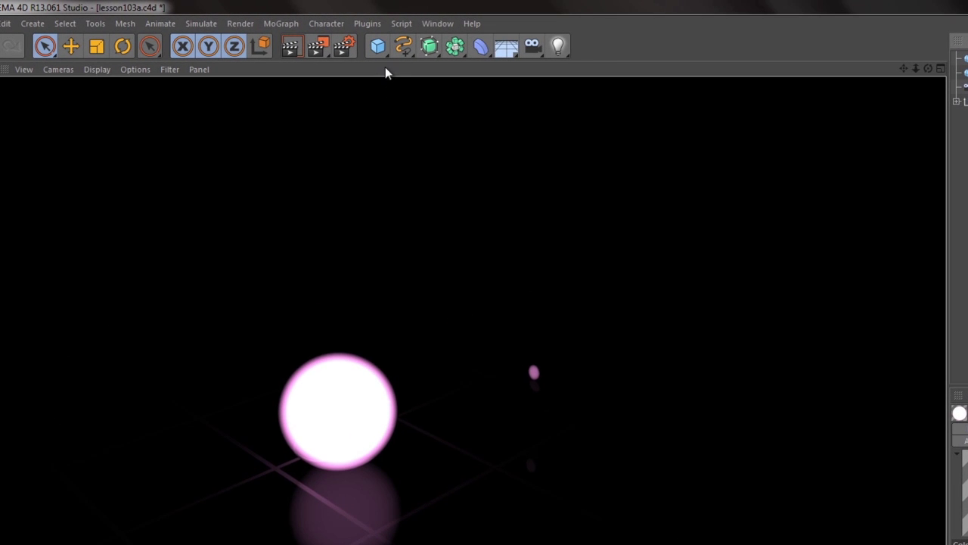
Step: Switch the renderer to Physical with Global Illumination turned off, check its sampler settings, and render the viewport
left_click(351, 47)
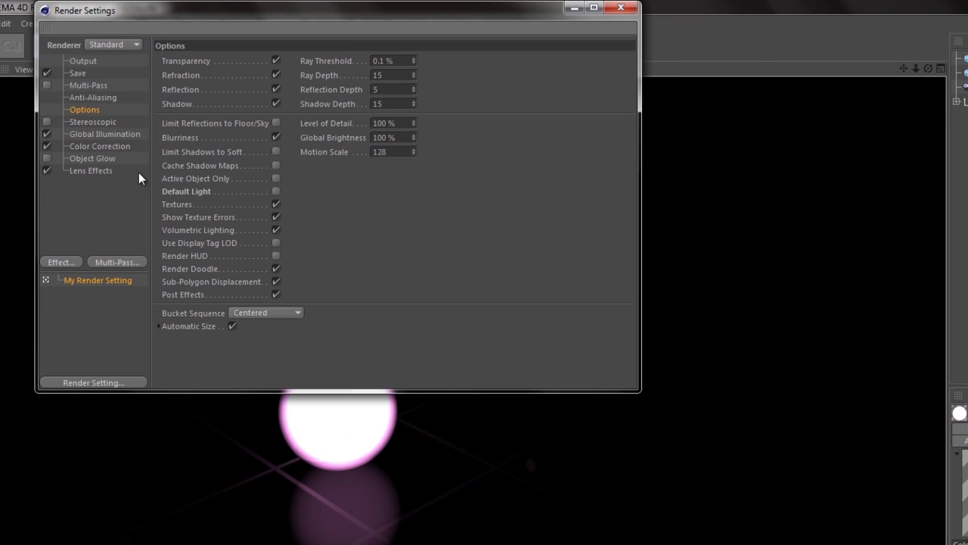
left_click(47, 146)
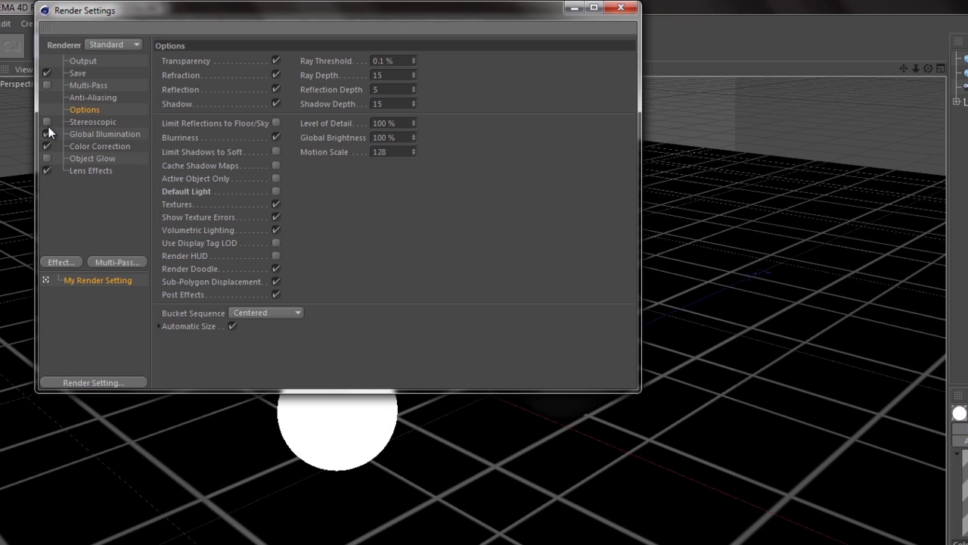
left_click(108, 44)
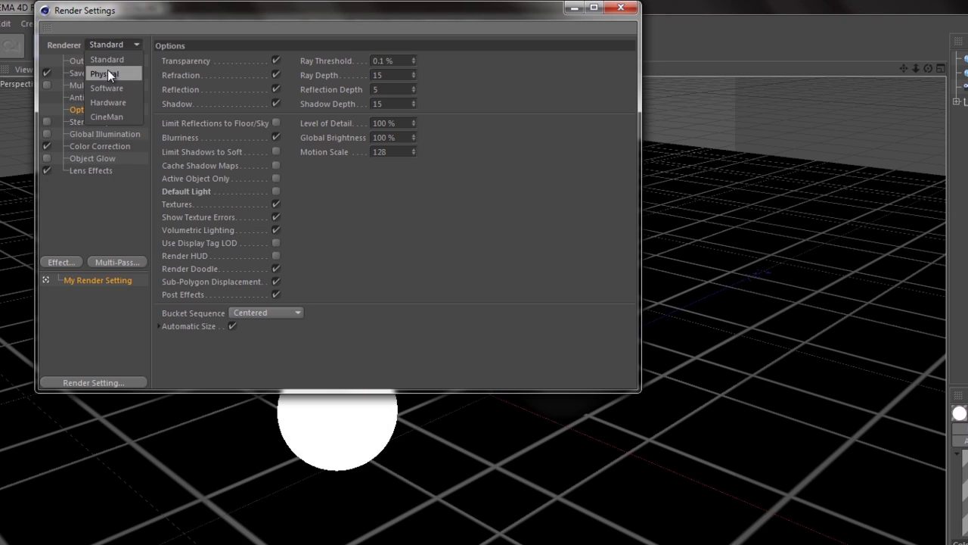
left_click(108, 71)
left_click(84, 134)
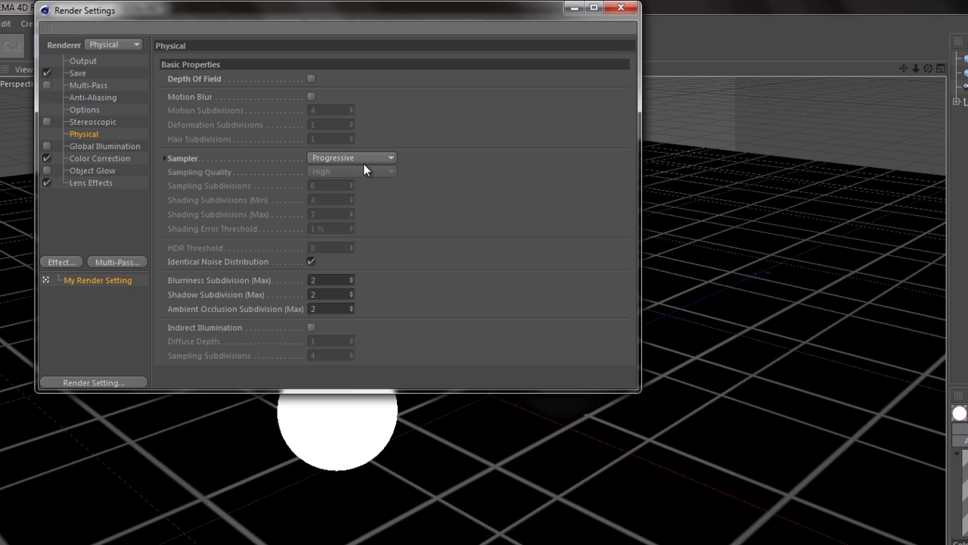
left_click(621, 8)
left_click(293, 45)
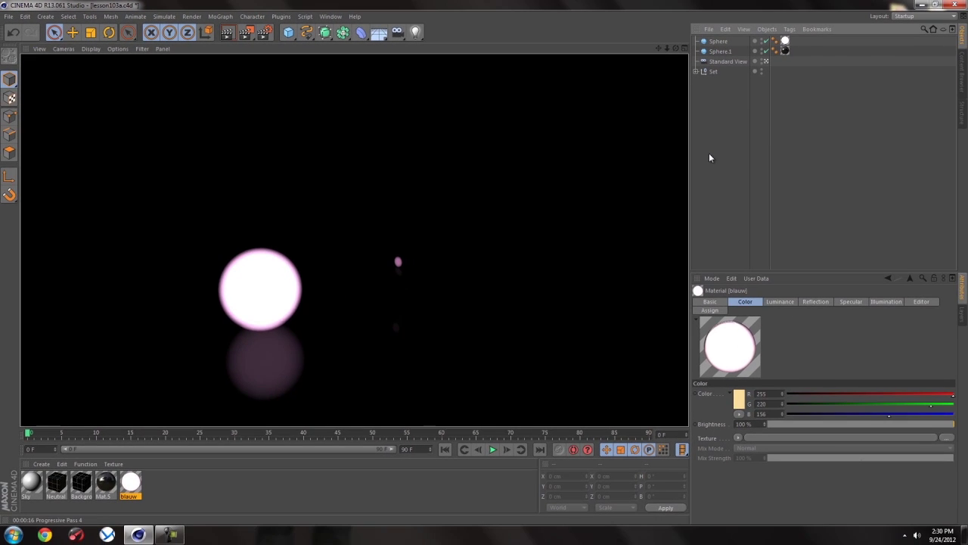
left_click(710, 154)
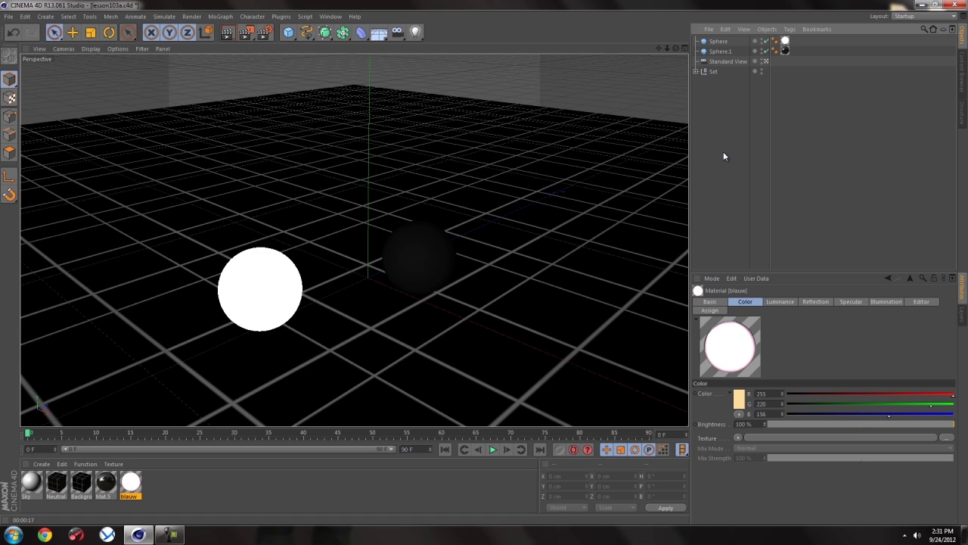
Step: Switch to the lesson103b.c4d project and hide both Engine groups and both Side Engine groups
left_click(331, 17)
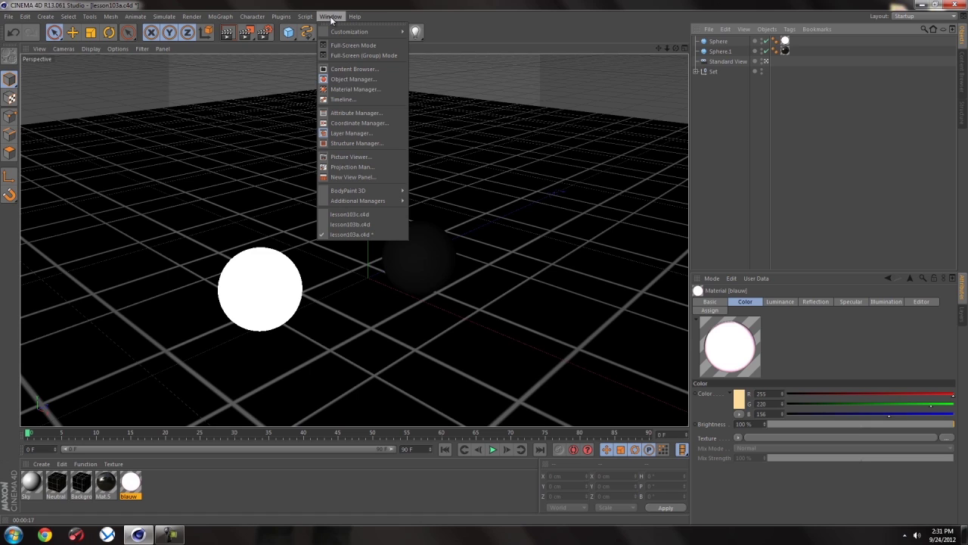
left_click(364, 224)
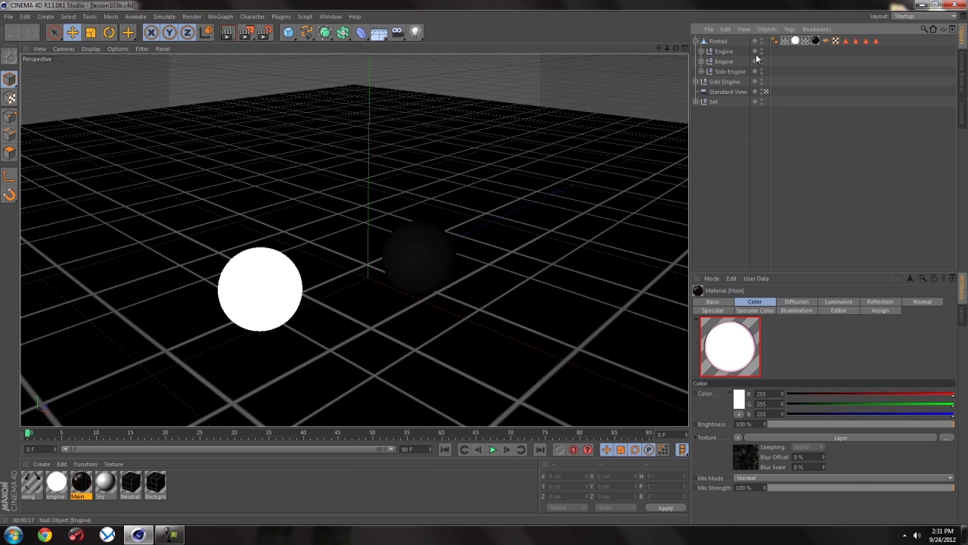
left_click(761, 49)
left_click(762, 61)
left_click(762, 69)
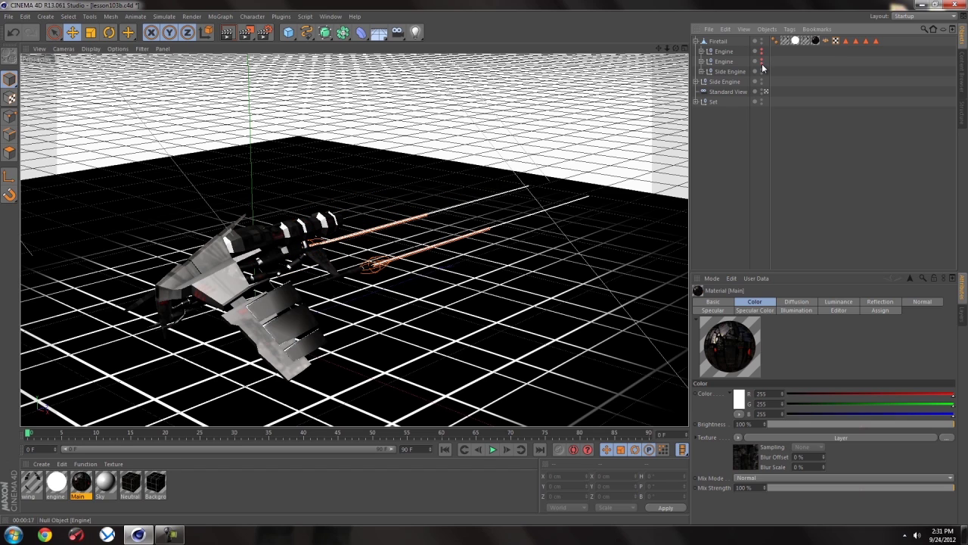
left_click(762, 79)
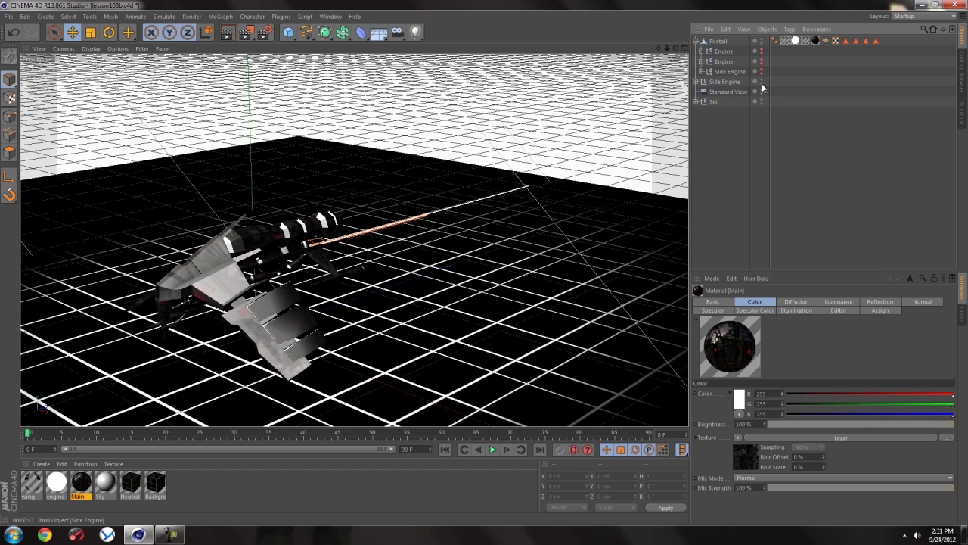
Step: Make only the second Engine group under Firetail visible, keeping the other engine groups hidden
left_click(762, 68)
left_click(762, 50)
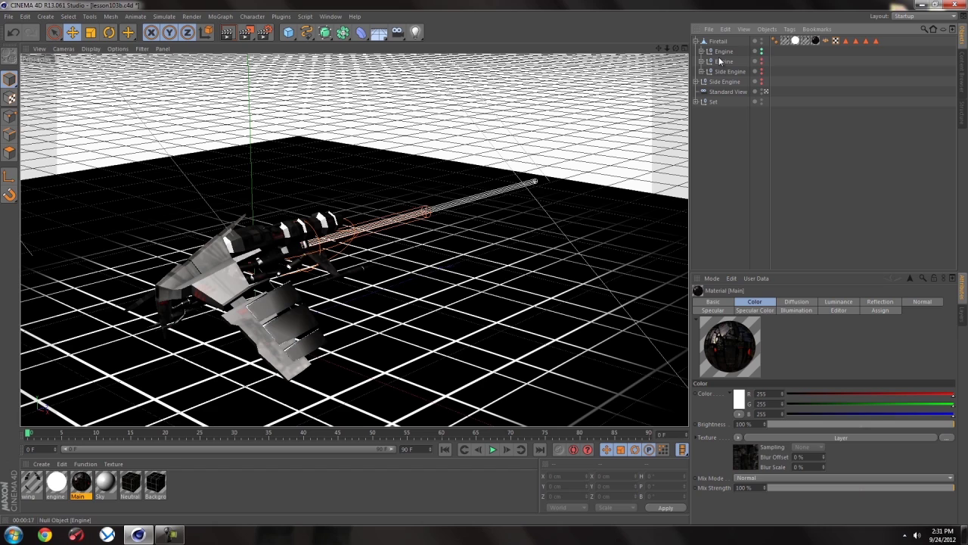
left_click(762, 52)
left_click(762, 70)
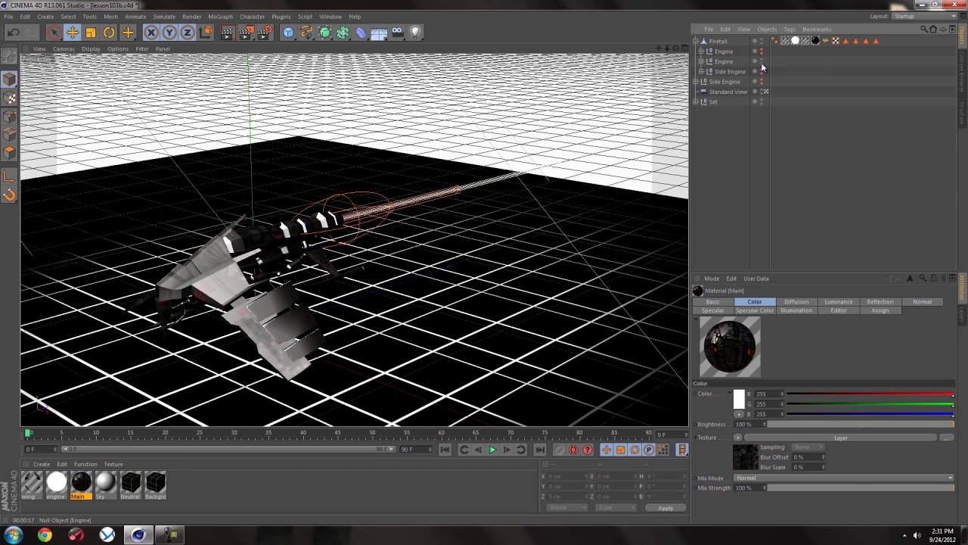
Step: Expand the second Engine group and hide its second and third lights
left_click(702, 62)
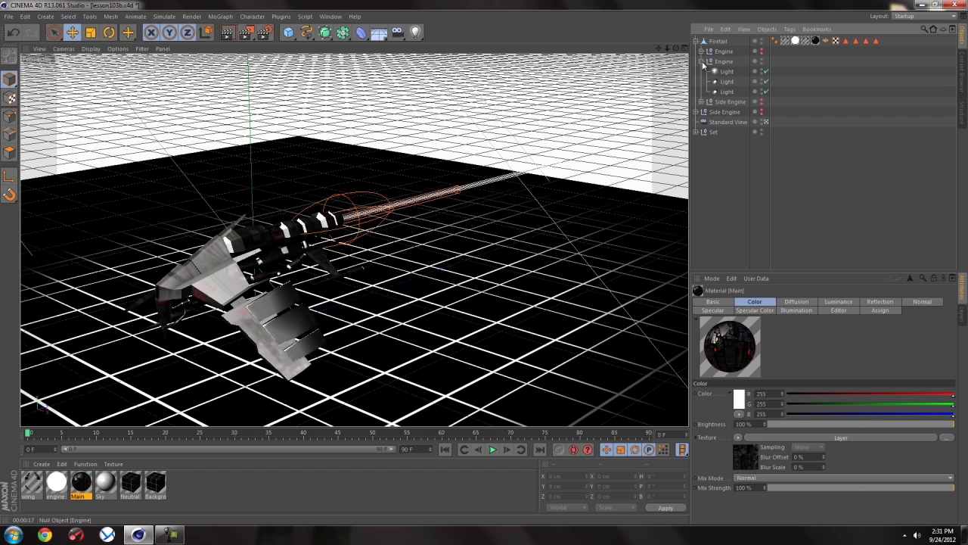
left_click(764, 91)
left_click(764, 91)
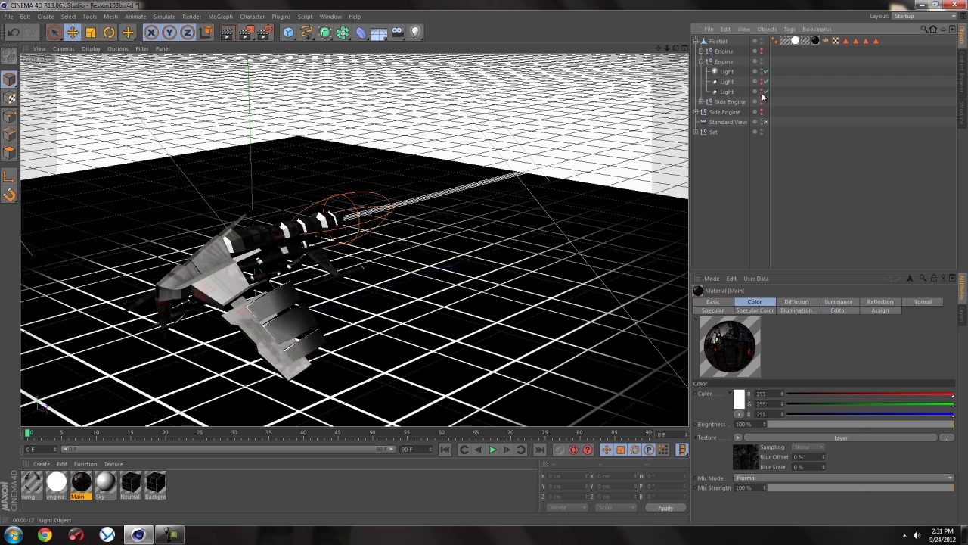
Step: Select the engine's first light, leave the Standard View camera, and examine the light's General, Details and Visibility settings
left_click(727, 71)
left_click(765, 122)
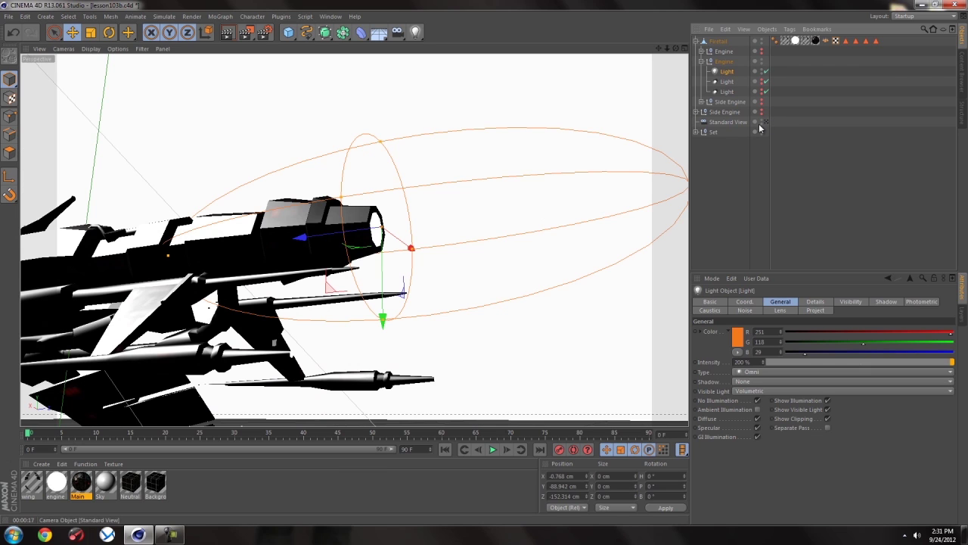
left_click_drag(265, 236, 327, 306, "alt")
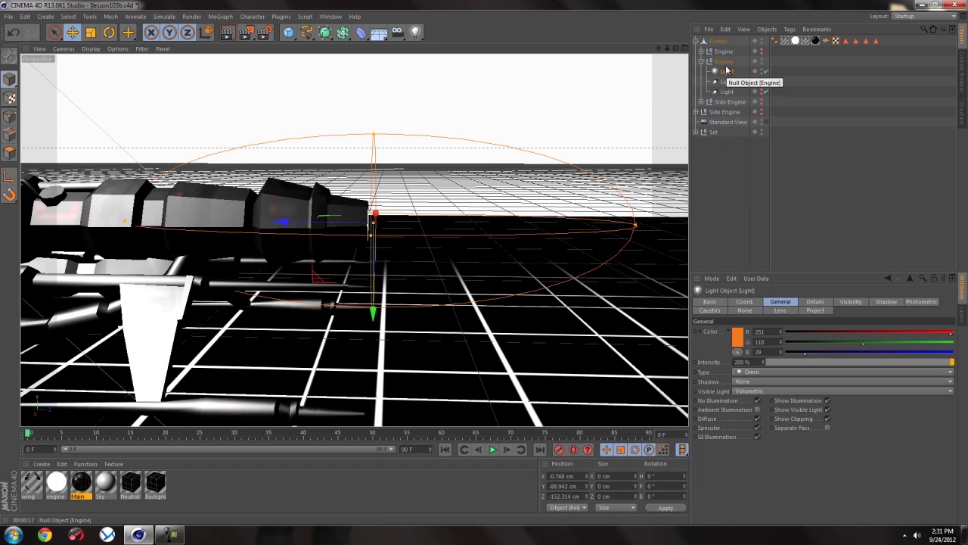
left_click(756, 363)
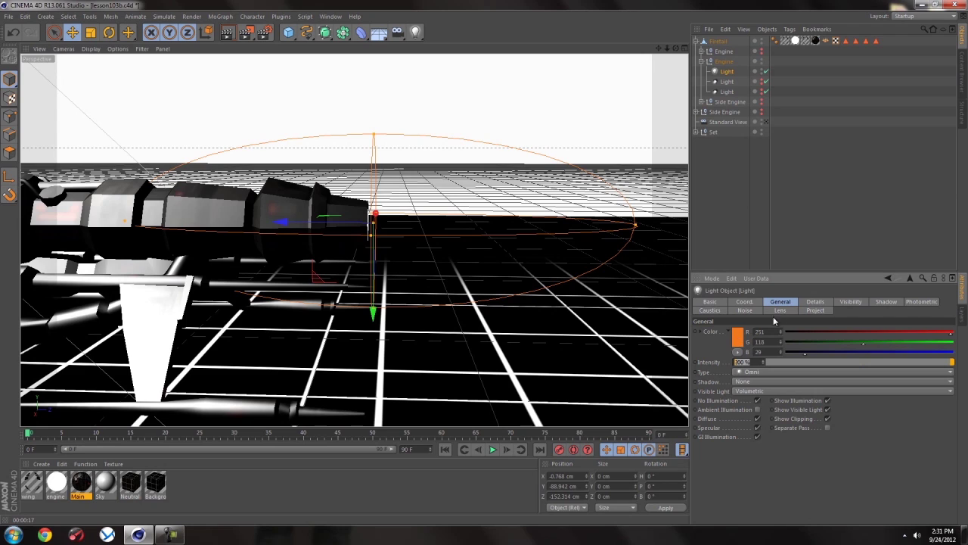
left_click(816, 301)
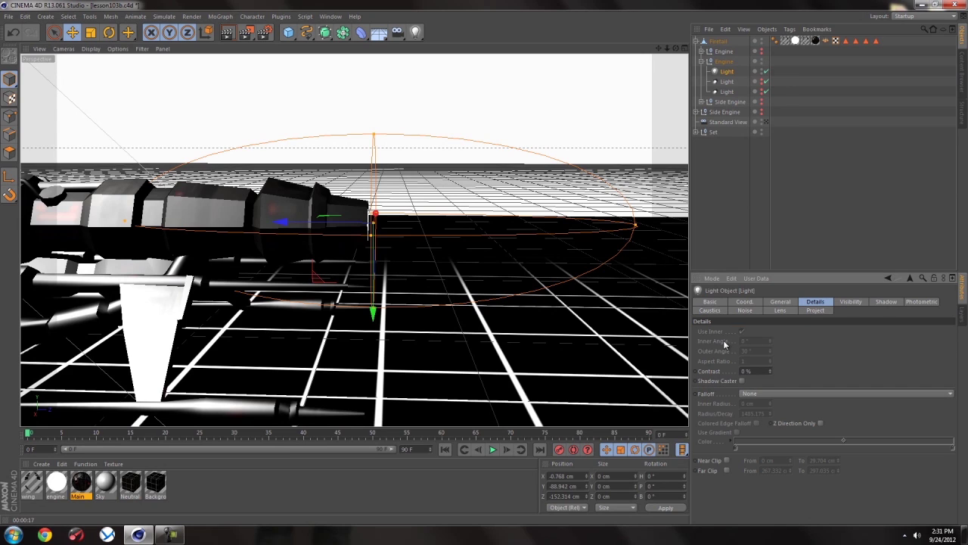
left_click(852, 302)
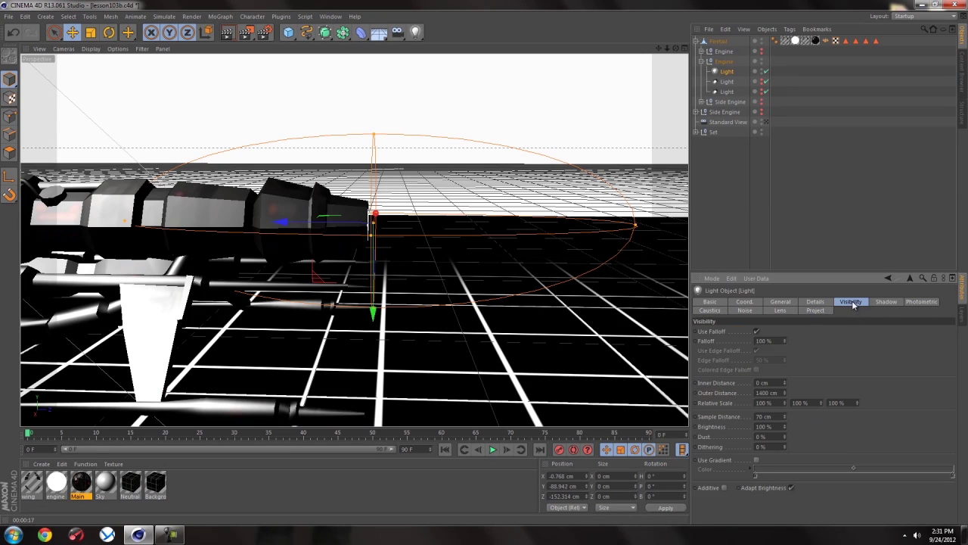
Step: Examine the first light's outer visibility distance, its Noise settings and its Lens glow settings
left_click(780, 392)
left_click(747, 311)
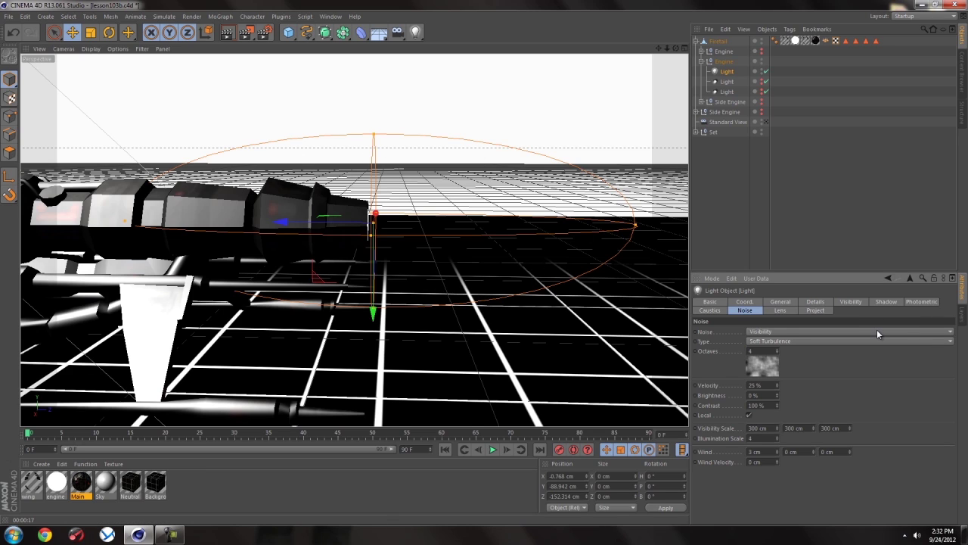
left_click(787, 311)
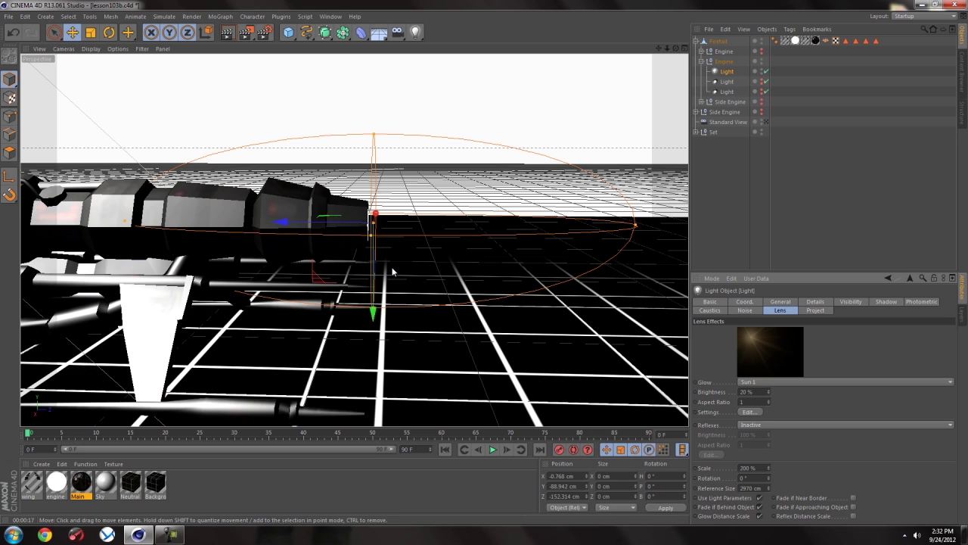
Step: Shift the engine's first light along Z to about -149 cm and render the active view from an angle behind the engine
left_click_drag(282, 222, 133, 209)
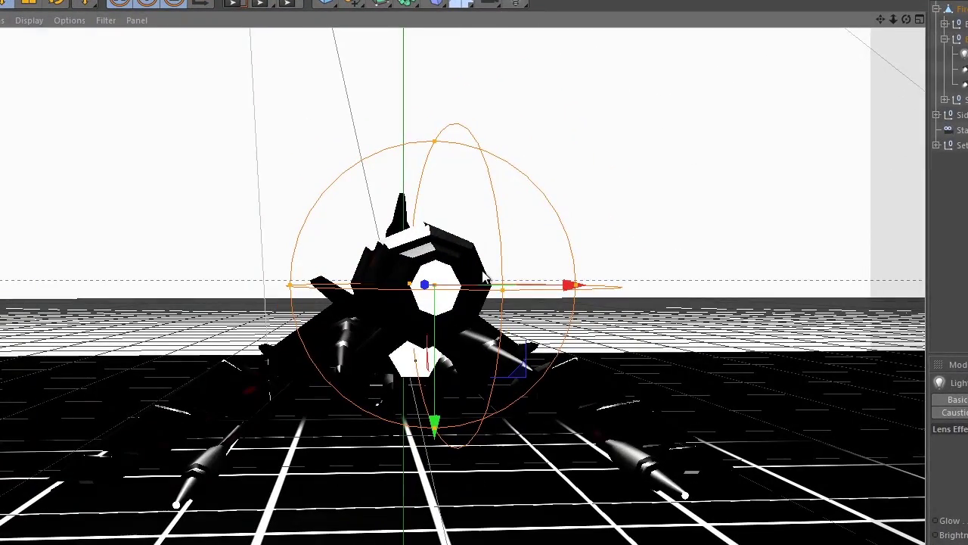
left_click_drag(409, 271, 798, 364, "alt")
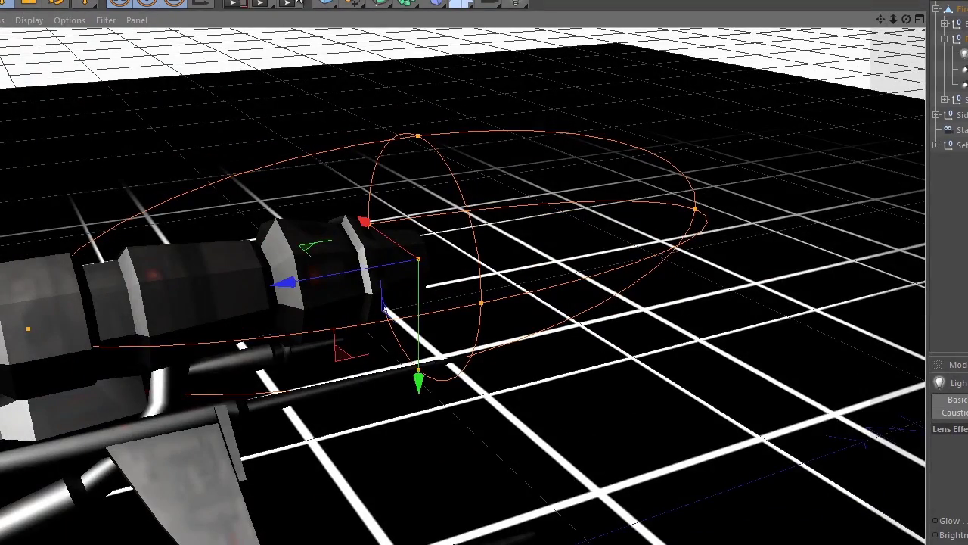
left_click(288, 3)
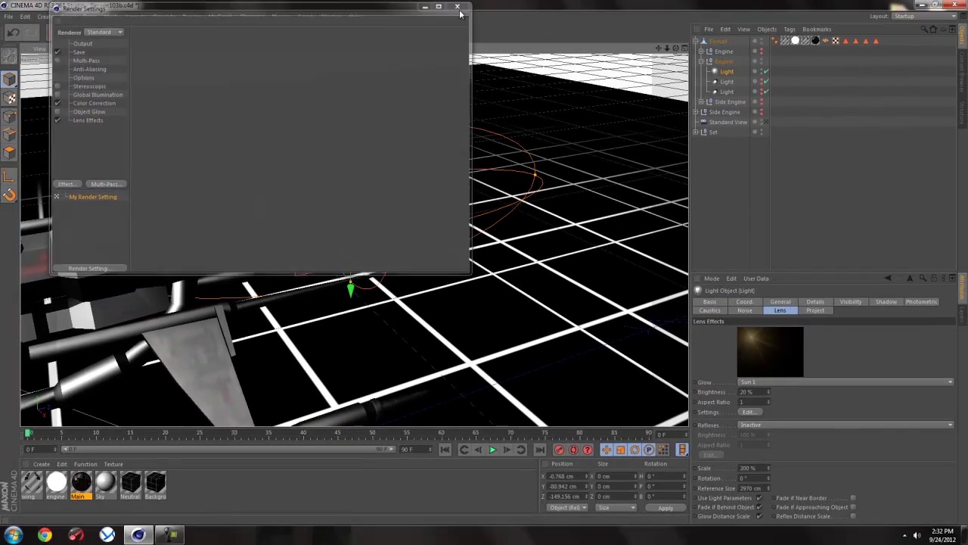
left_click(460, 7)
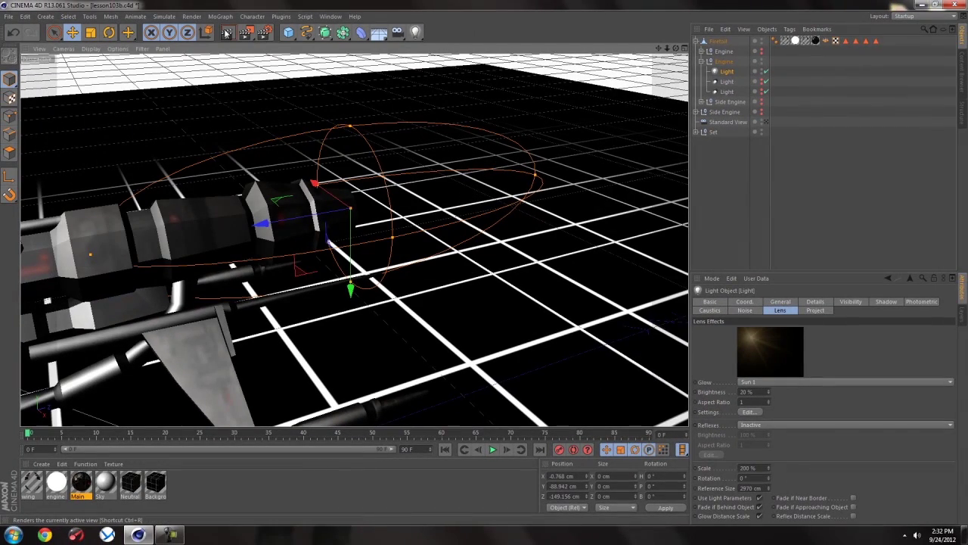
left_click(227, 32)
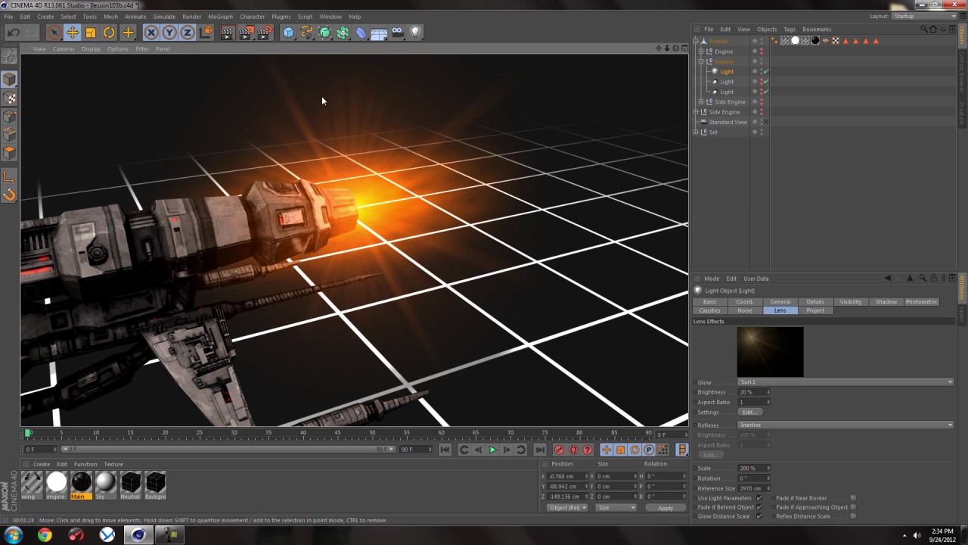
Step: Set the Color Correction contrast to 0% in the render settings
left_click(264, 32)
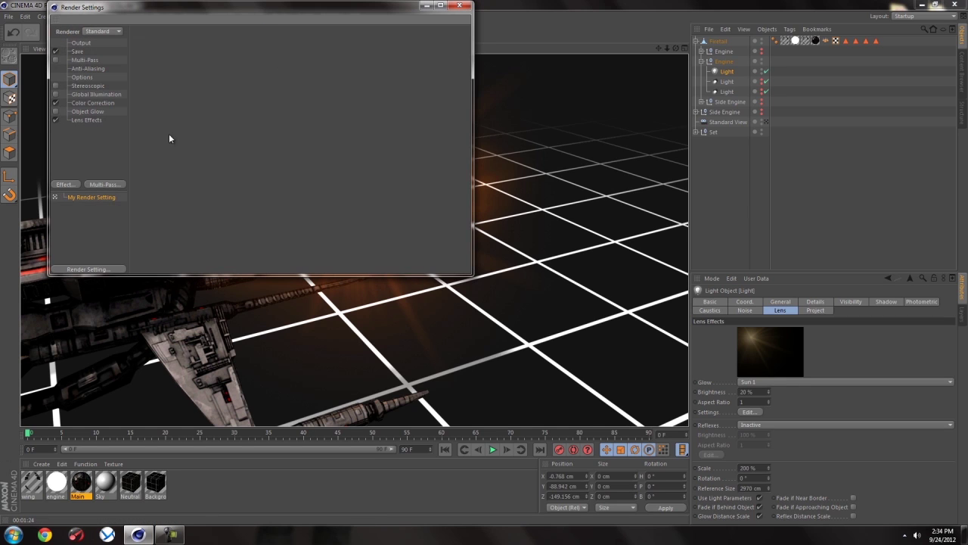
left_click(94, 104)
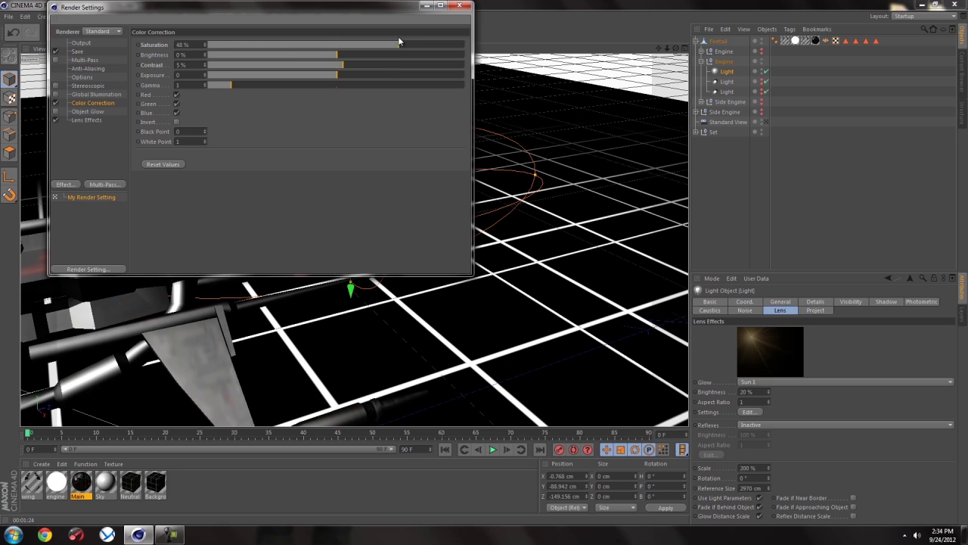
double_click(176, 66)
type("0")
key("Return")
left_click(114, 121)
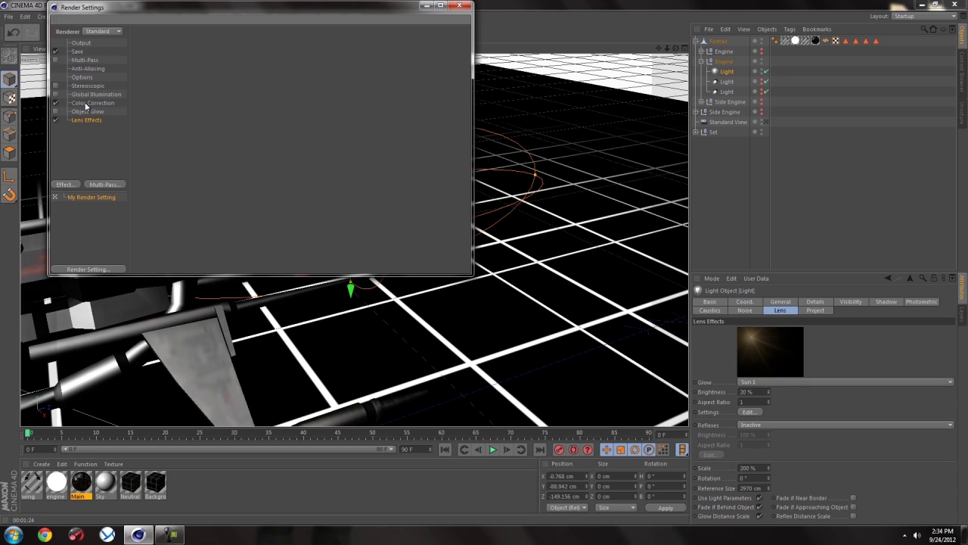
left_click(87, 102)
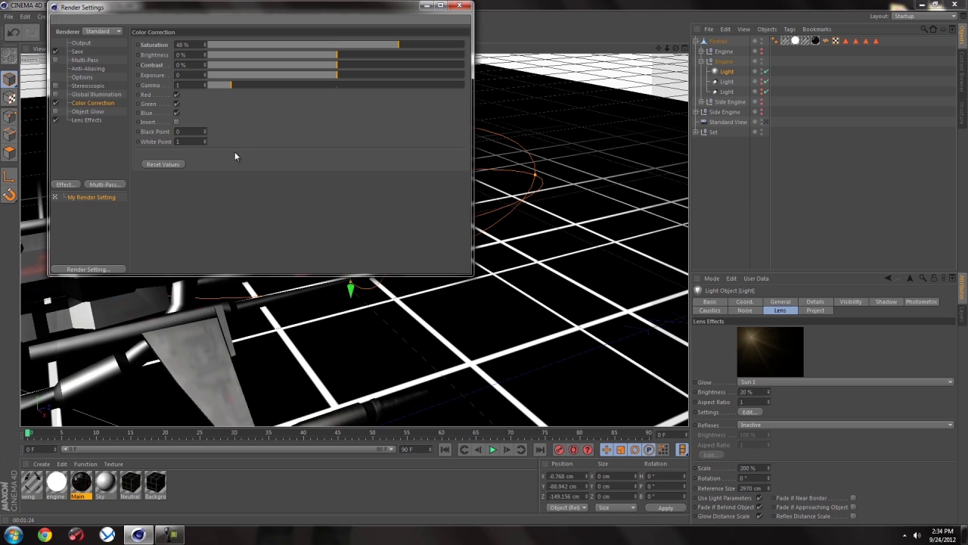
left_click(458, 6)
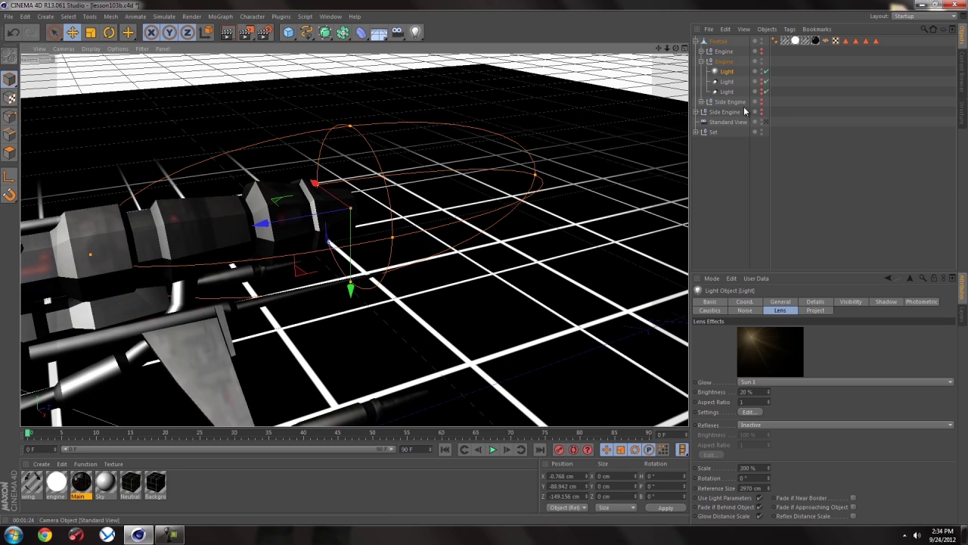
Step: Make the second light in the expanded Engine group visible and examine its General settings
left_click(732, 83)
left_click(761, 83, "alt")
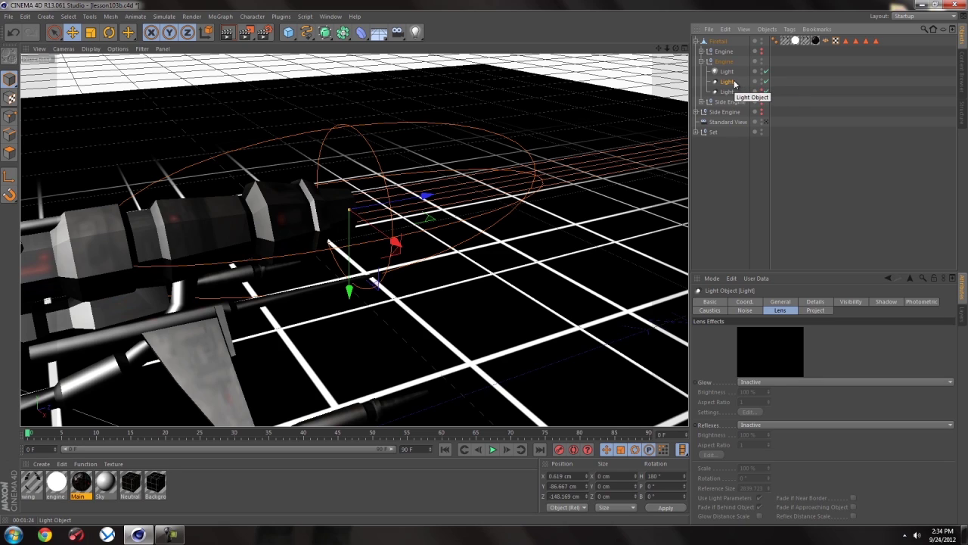
left_click(780, 301)
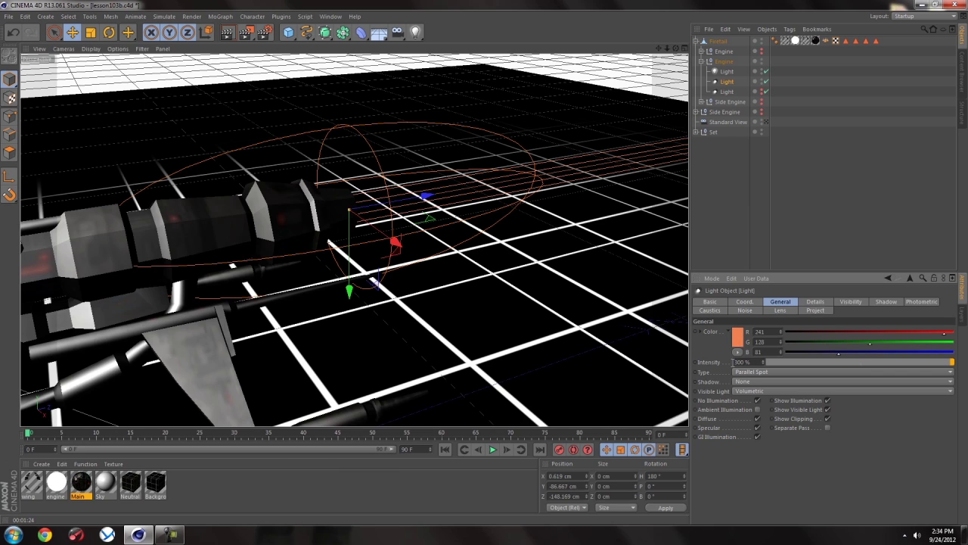
Step: Render only the region around the engine nozzle and the second light's exhaust beam
right_click_drag(319, 220, 194, 248, "alt")
left_click_drag(270, 230, 301, 247, "alt")
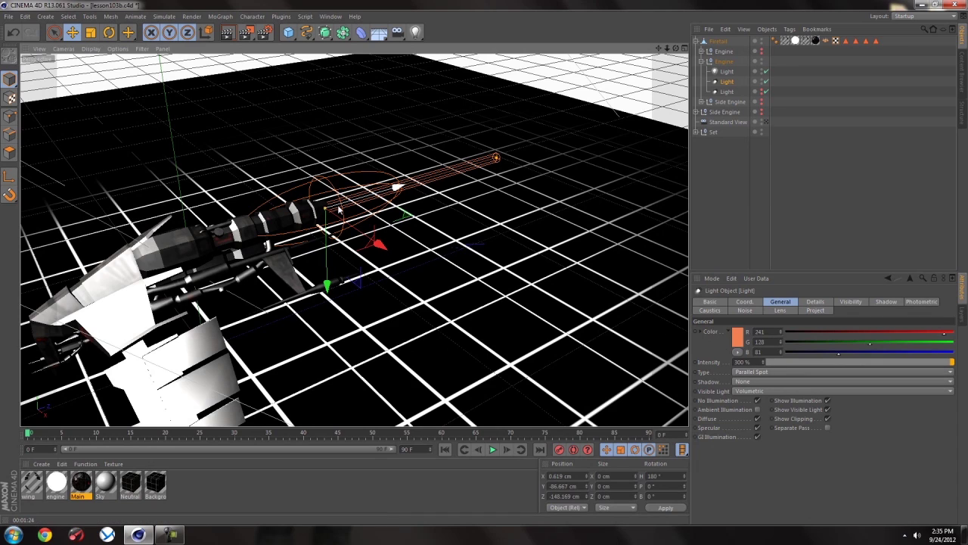
left_click_drag(303, 220, 205, 205, "alt")
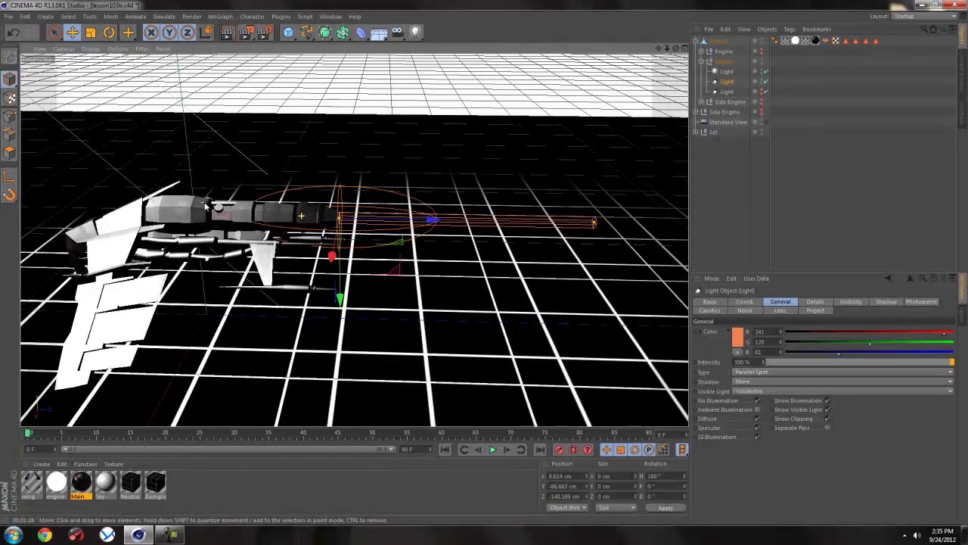
left_click_drag(338, 221, 399, 251, "alt")
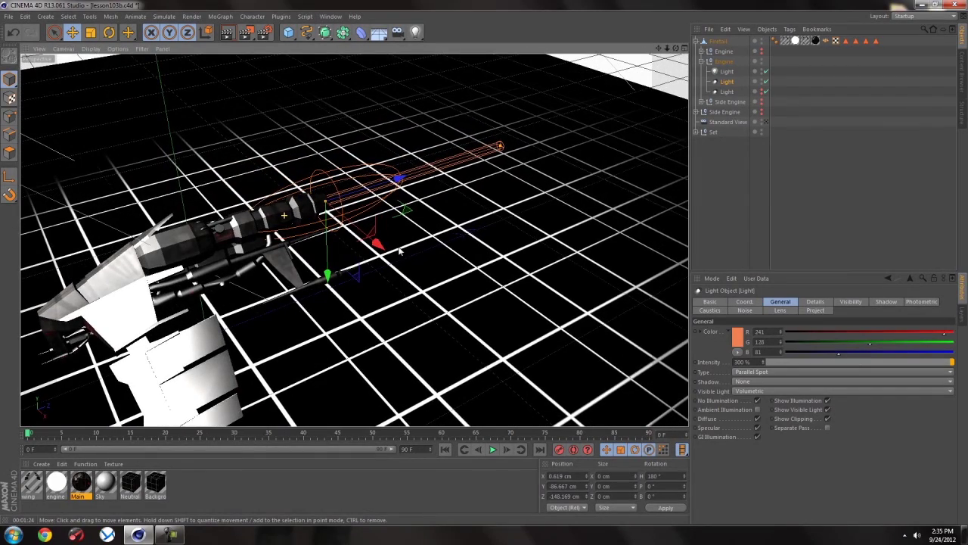
left_click(246, 32)
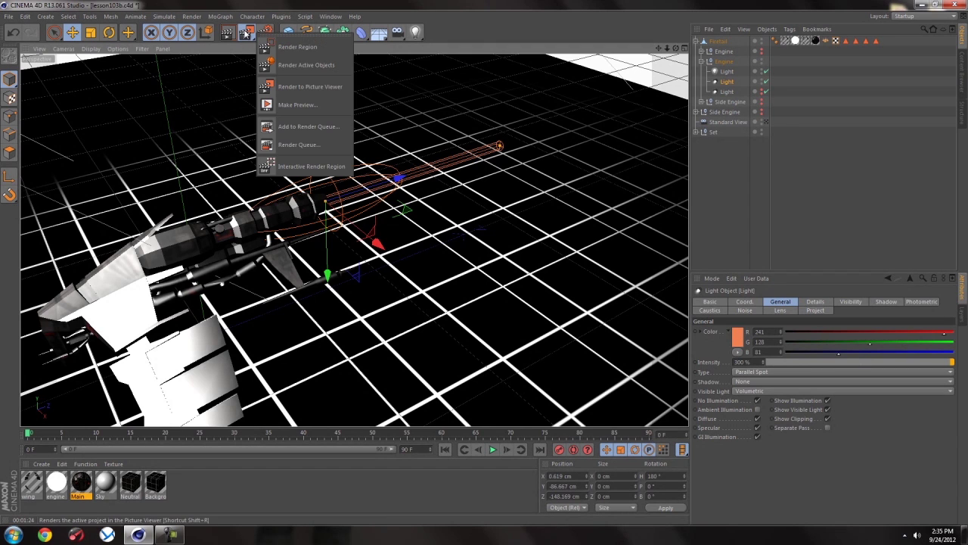
left_click(289, 47)
left_click_drag(202, 102, 531, 263)
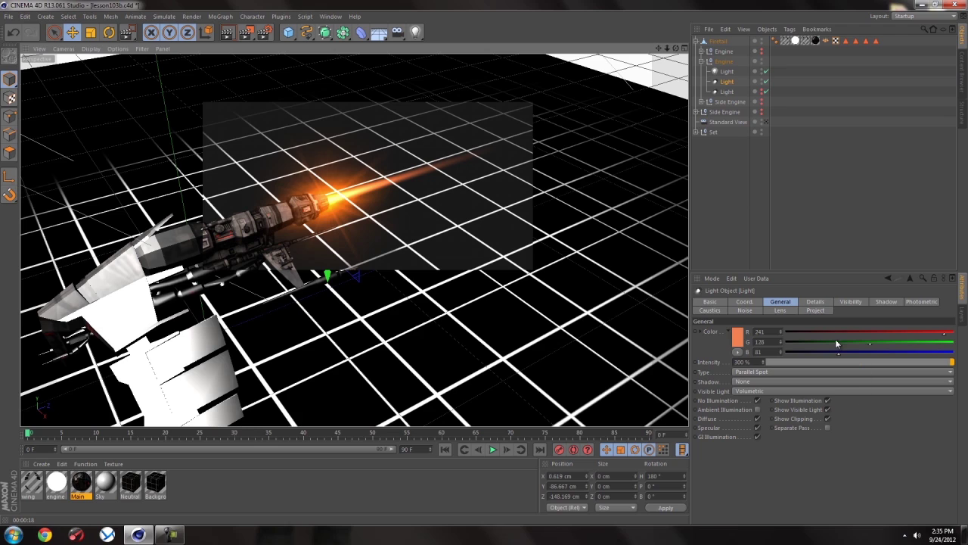
Step: Examine the second light's Visibility, General and Noise settings
left_click(850, 301)
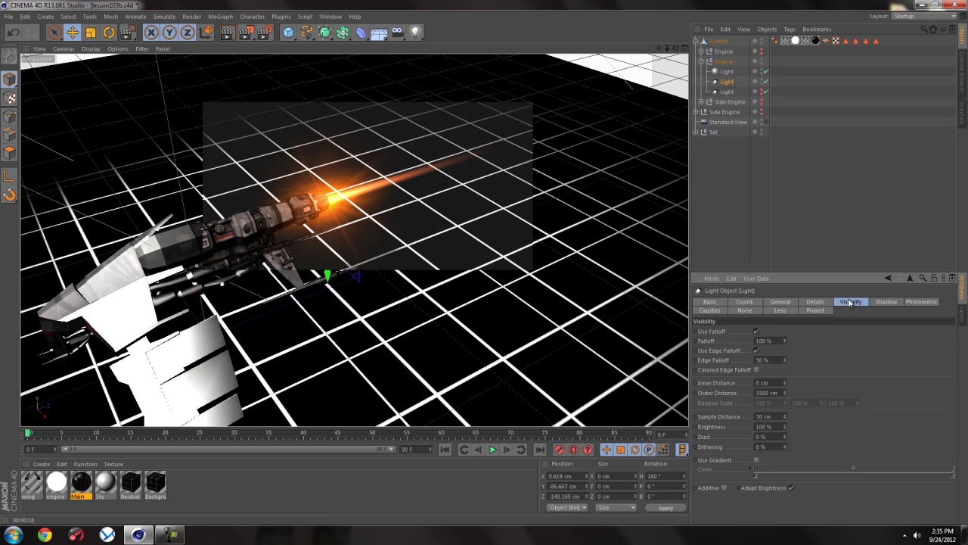
left_click(782, 303)
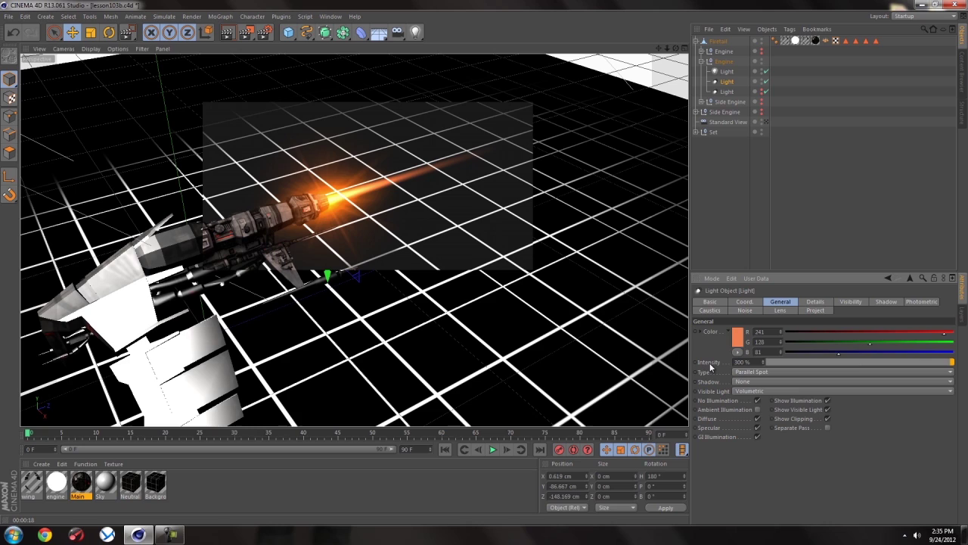
left_click(746, 304)
left_click(745, 310)
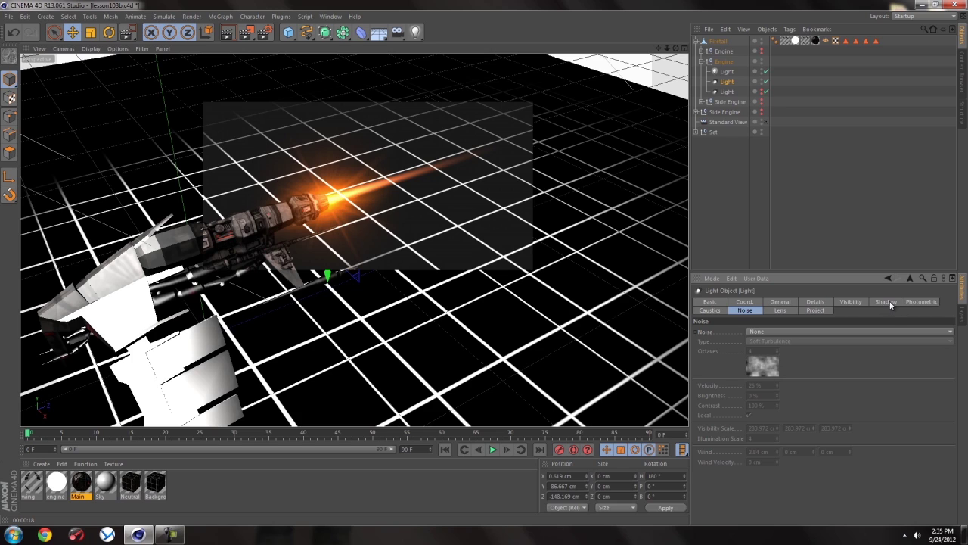
left_click(852, 302)
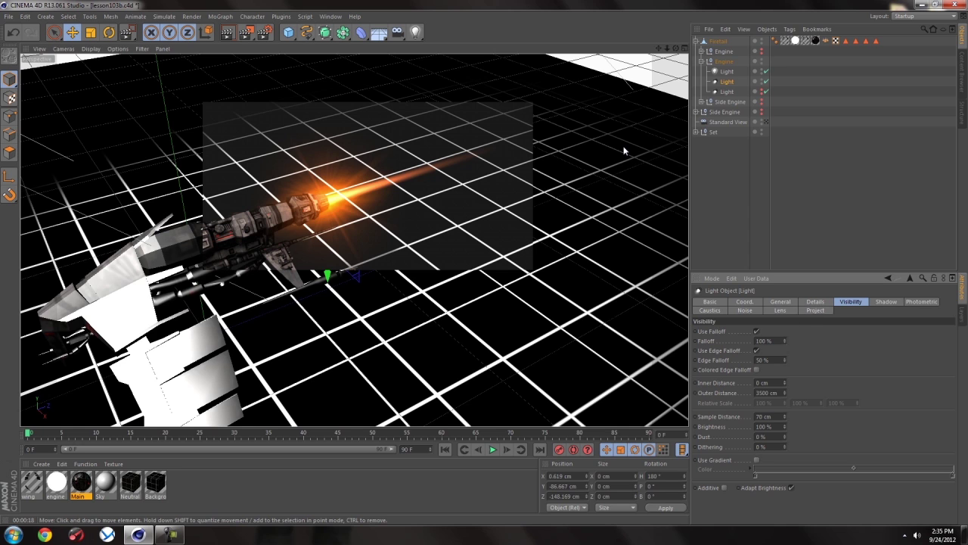
Step: Make the Engine group's third light visible and examine its General, Noise and Visibility settings
left_click(762, 93)
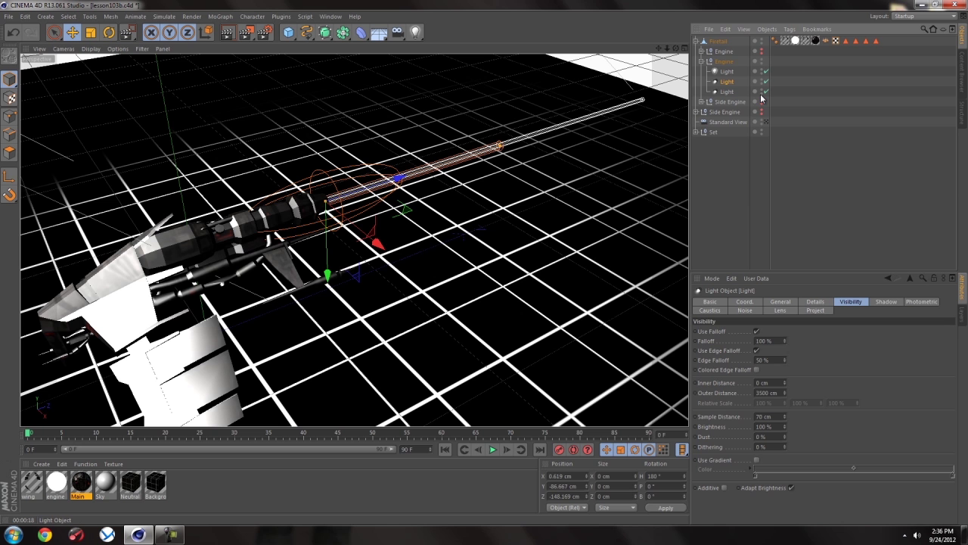
left_click(783, 302)
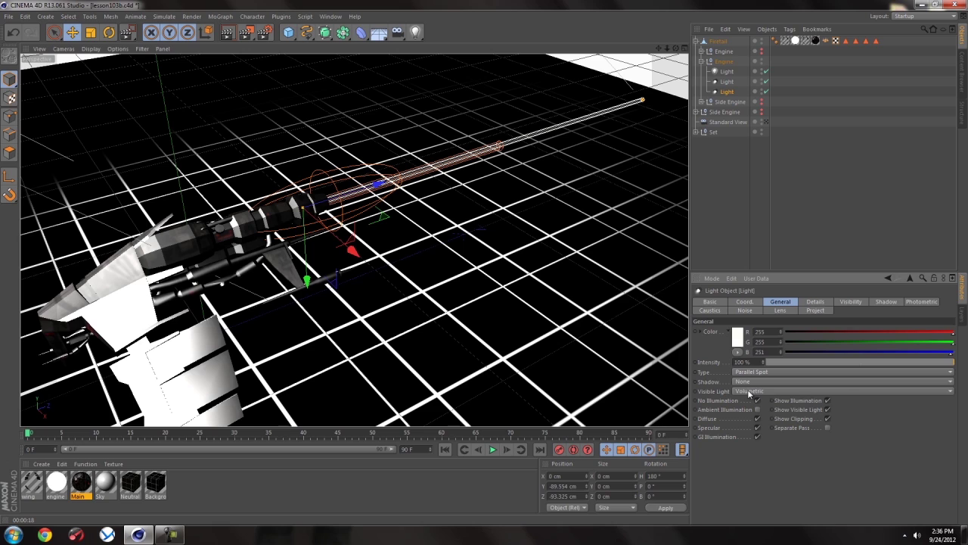
left_click(745, 311)
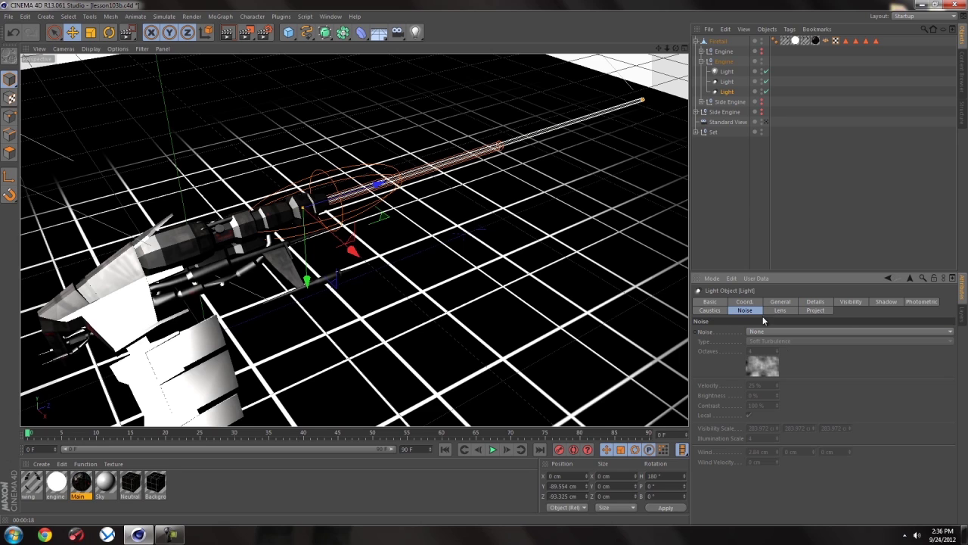
left_click(849, 301)
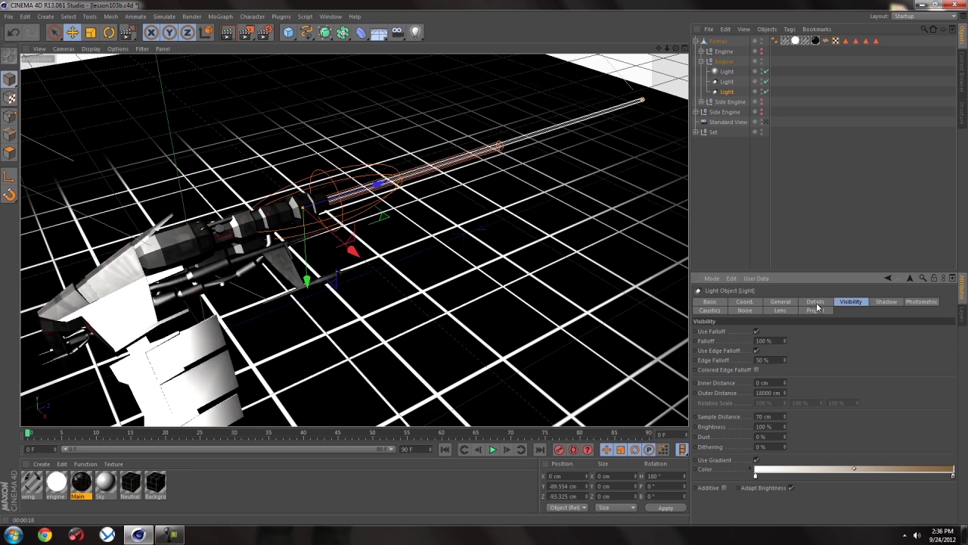
left_click(782, 302)
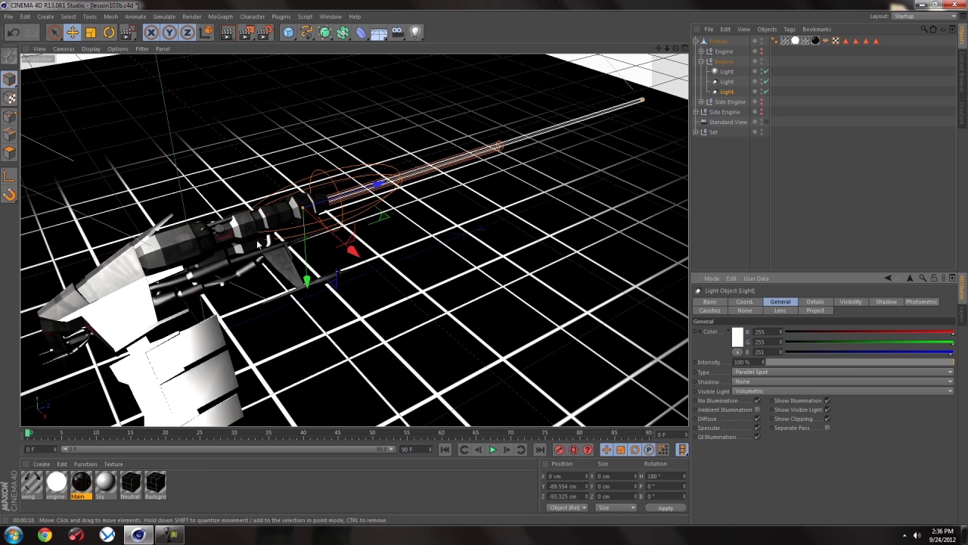
Step: Render a larger region that covers the engine and the third light's full-length beam
left_click(247, 32)
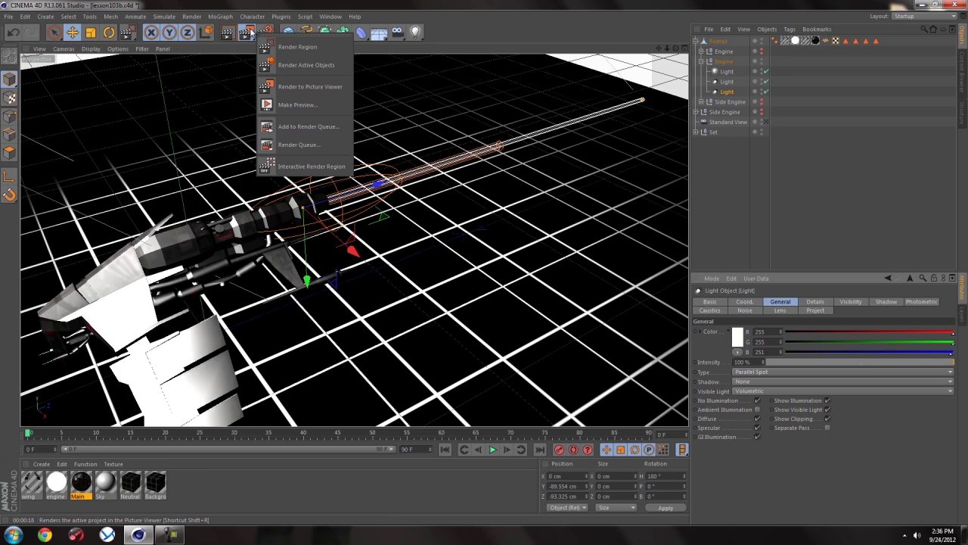
left_click(292, 47)
left_click_drag(224, 264, 654, 57)
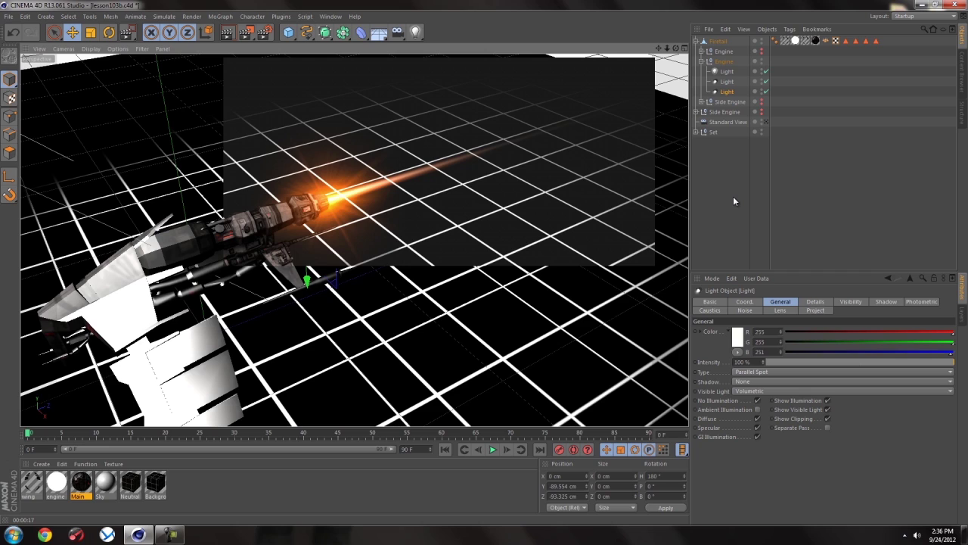
Step: Collapse the expanded Engine group and make the other Engine group and both Side Engine groups visible
left_click(701, 61)
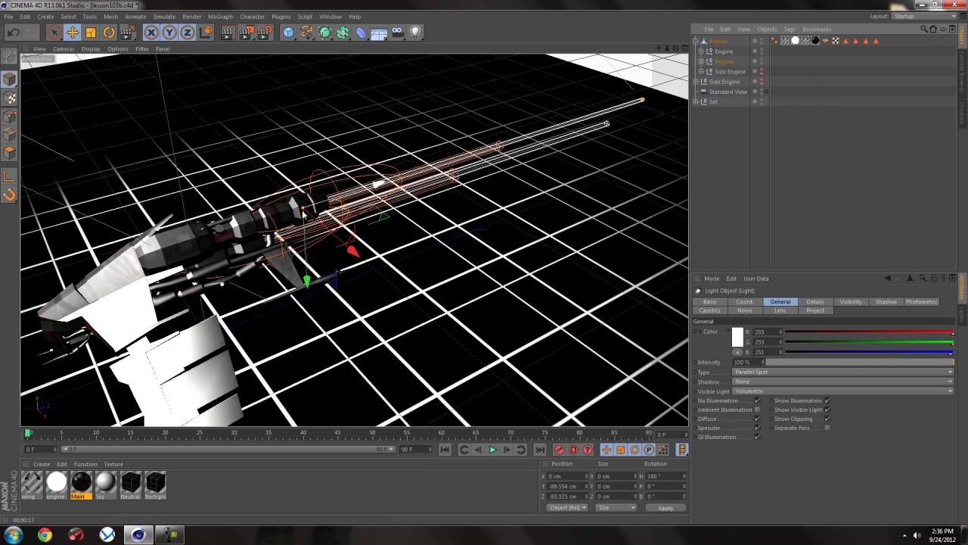
left_click_drag(262, 220, 62, 155, "alt")
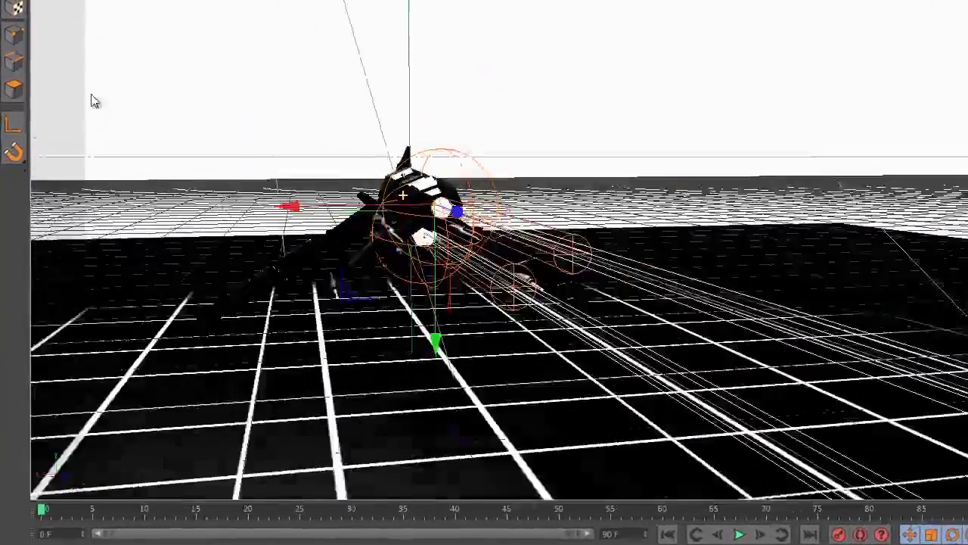
left_click_drag(91, 100, 320, 106, "alt")
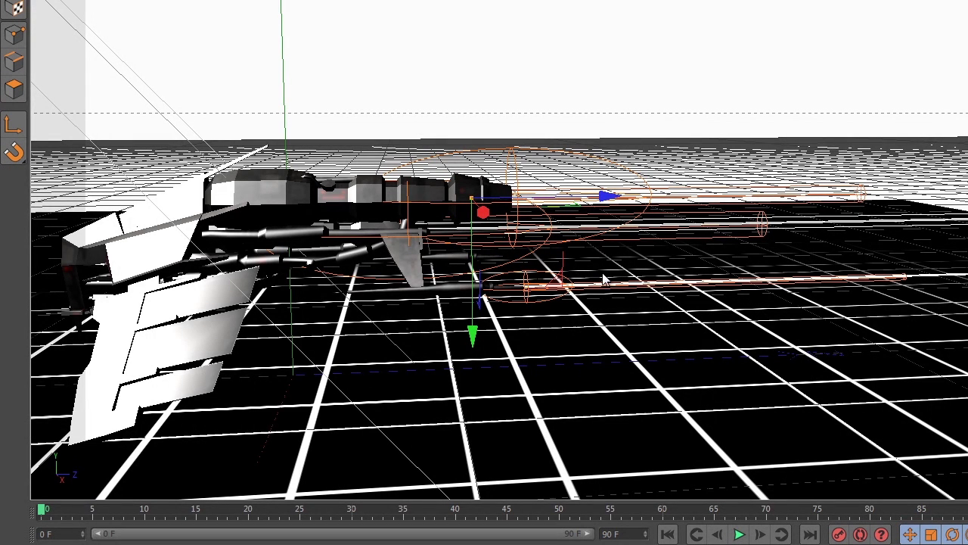
left_click_drag(446, 199, 486, 268, "alt")
left_click_drag(427, 191, 497, 374, "alt")
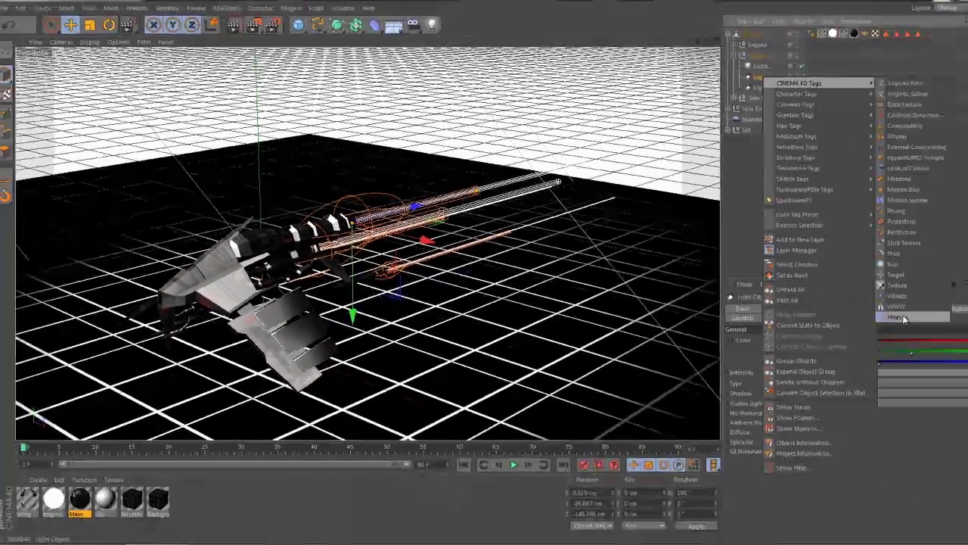
Step: Add an XPresso tag to the second light in the second Engine group
left_click(861, 308)
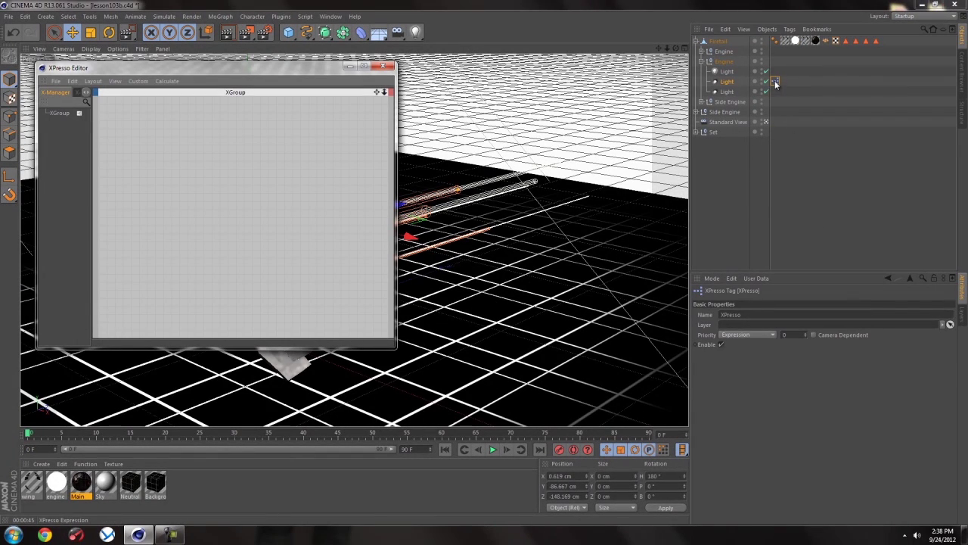
Step: Bring the second light into the XPresso graph and connect a Noise node's output to its General Intensity parameter
left_click(728, 81)
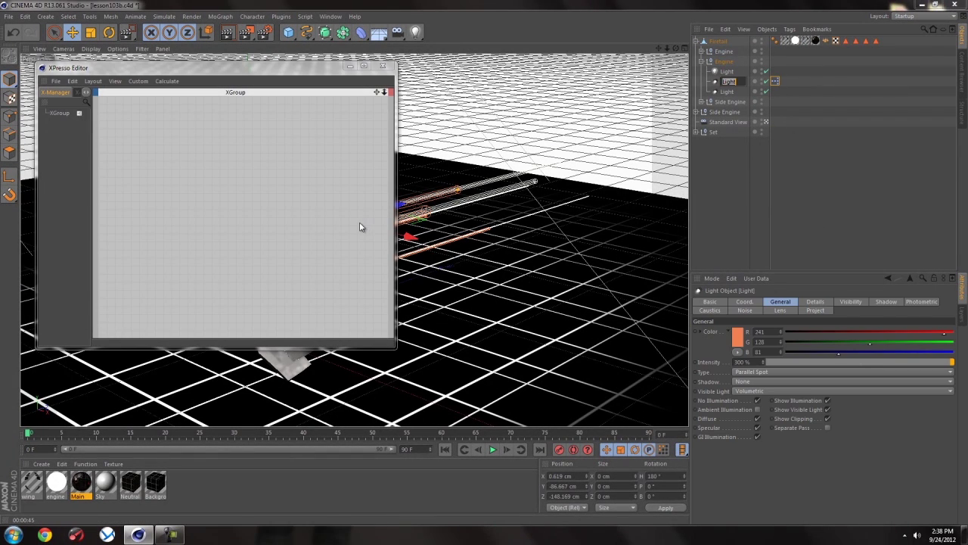
left_click_drag(728, 81, 318, 239)
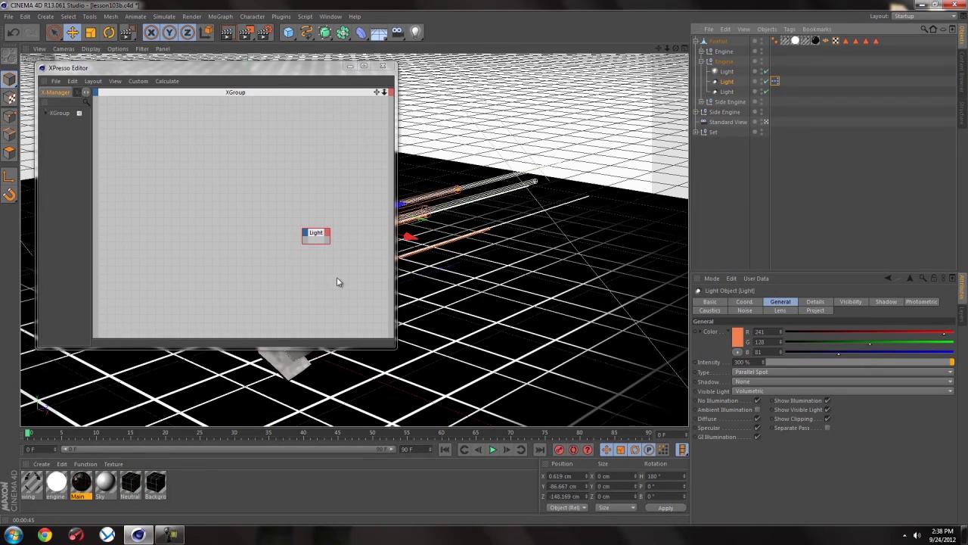
left_click(76, 90)
left_click(87, 101)
type("noise")
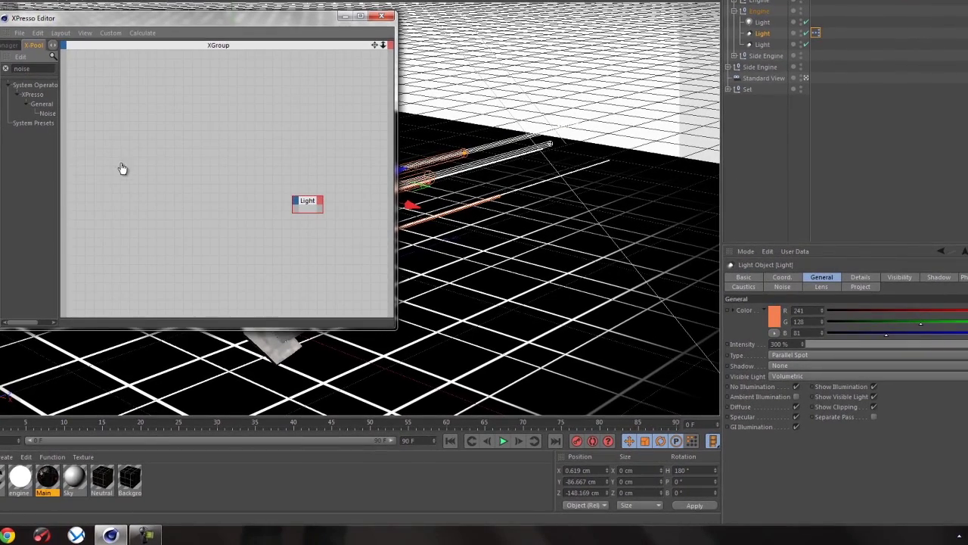
left_click_drag(122, 168, 297, 203)
left_click(297, 203)
mouse_move(340, 251)
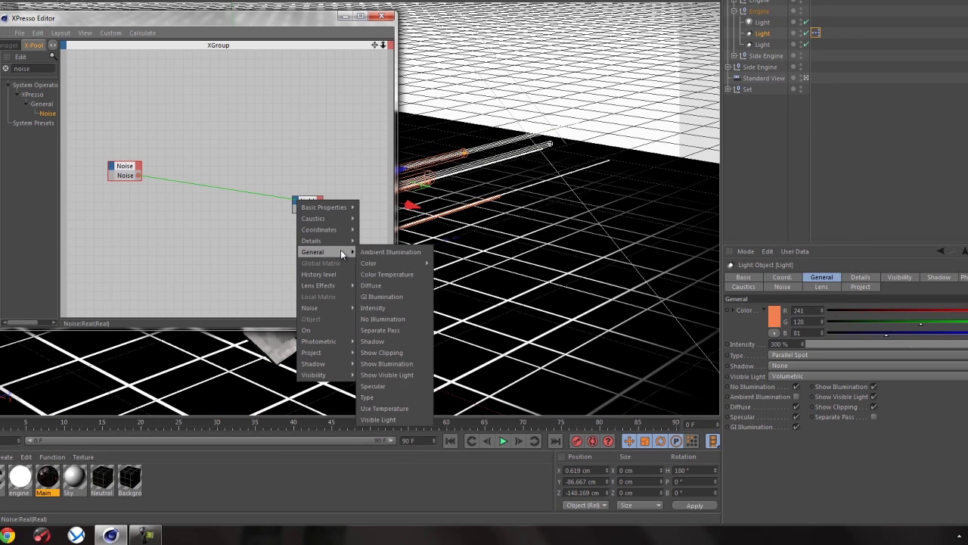
left_click(383, 308)
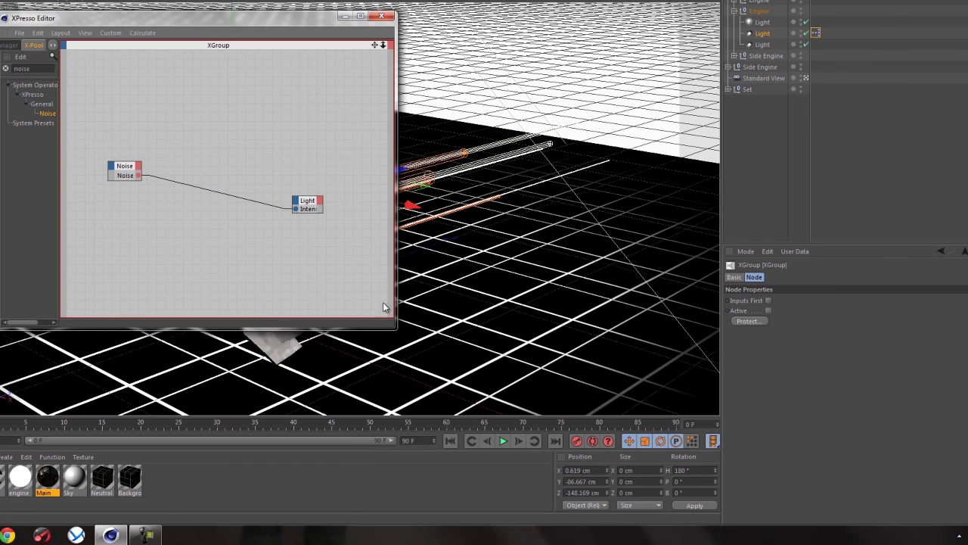
Step: Enable Positive Only on the Noise node, then play the animation to check the light's Intensity and return to frame 0
left_click(121, 166)
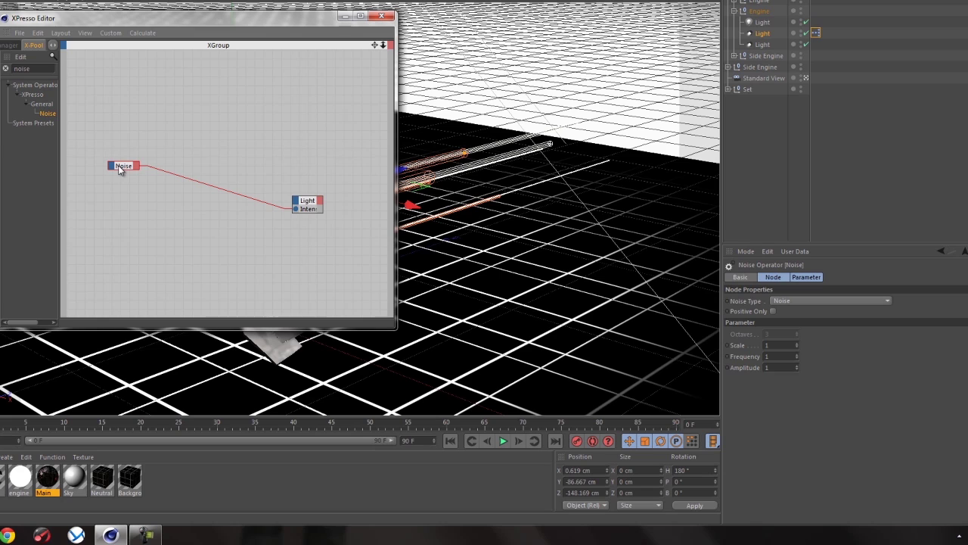
left_click(772, 312)
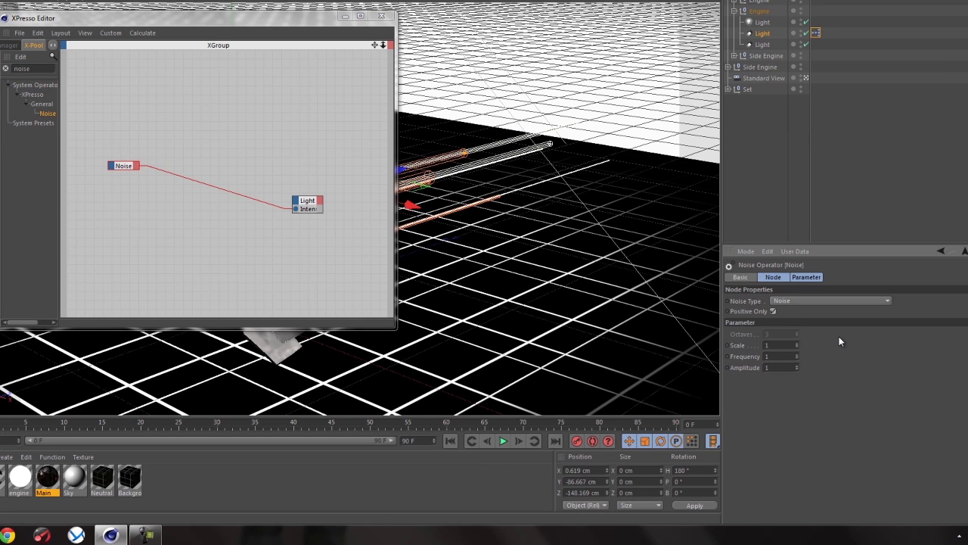
left_click(764, 34)
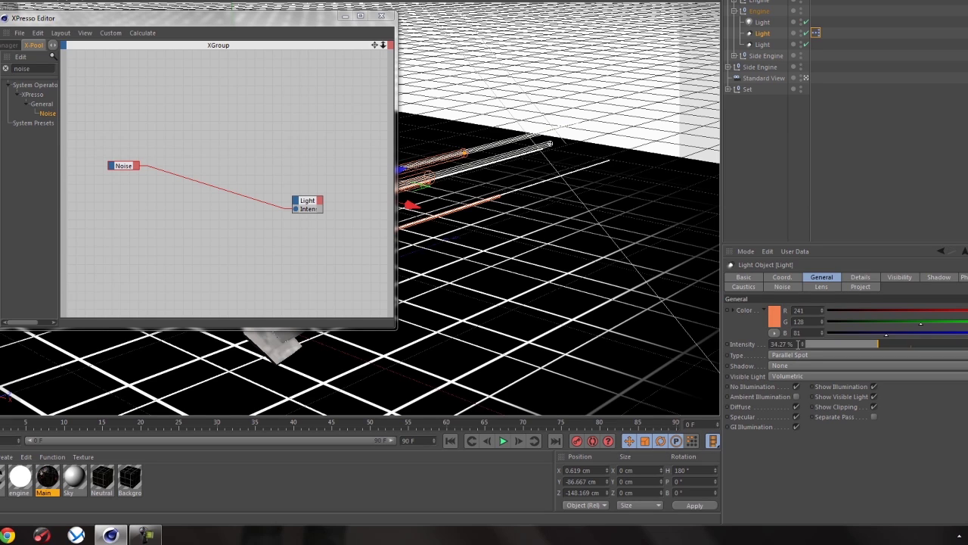
left_click(503, 441)
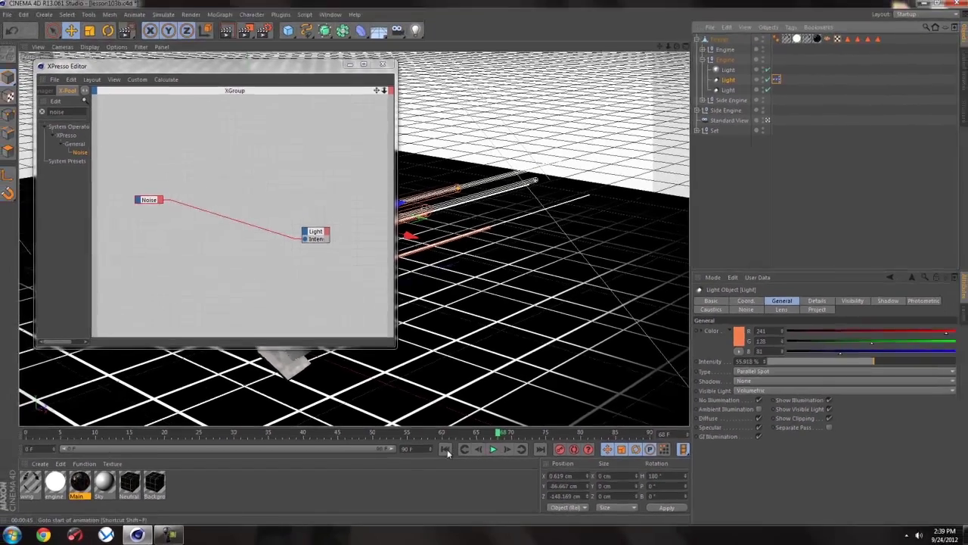
left_click(449, 442)
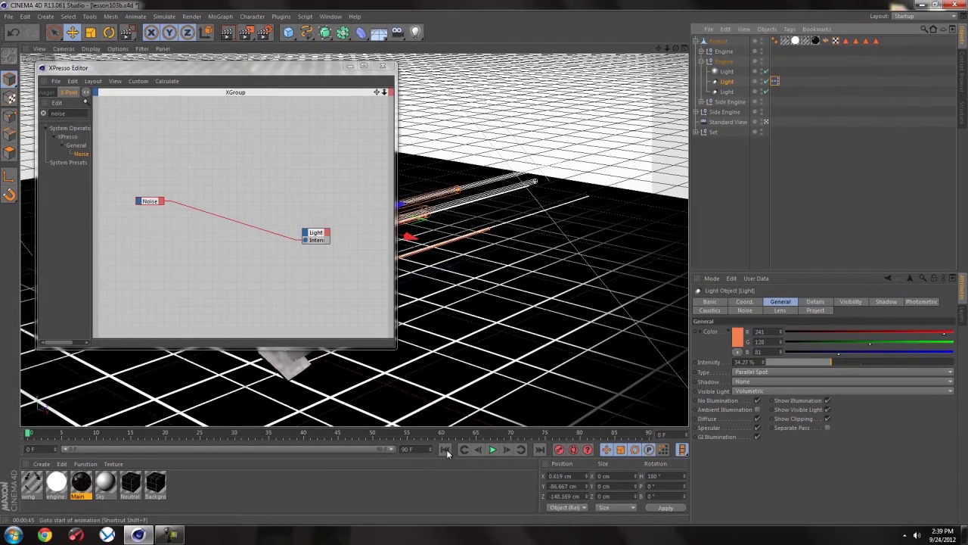
Step: Set the Noise node's Frequency to 5, play the animation while watching the light's Intensity, and return to frame 0
left_click(149, 202)
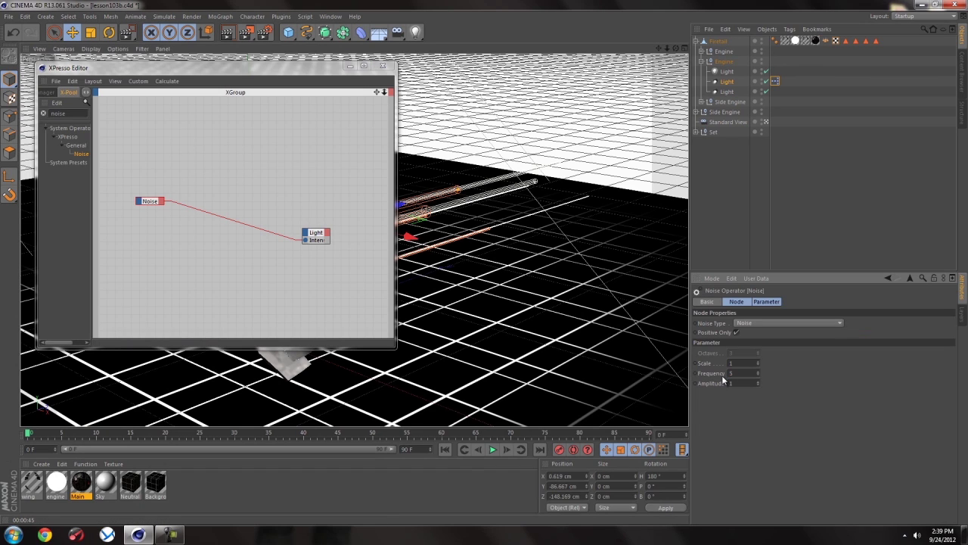
left_click(727, 81)
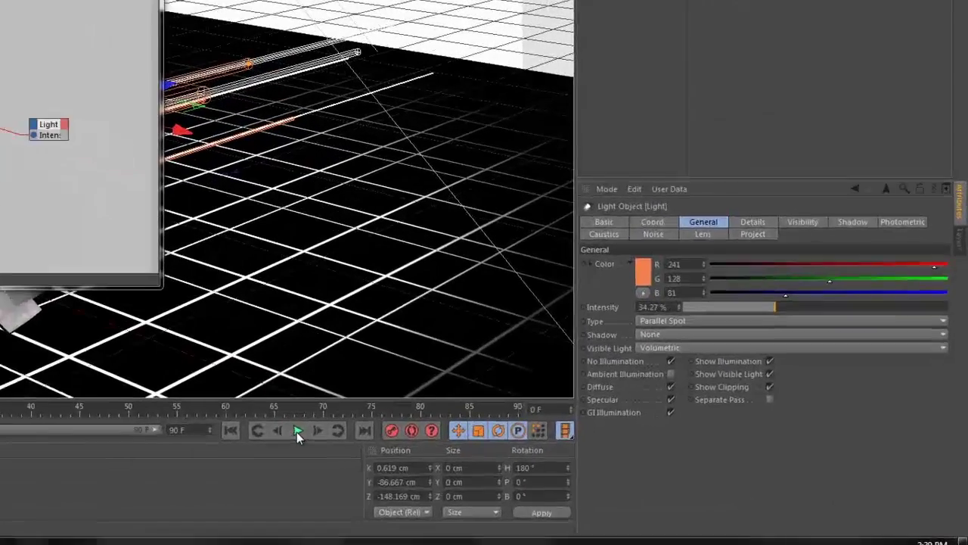
left_click(465, 445)
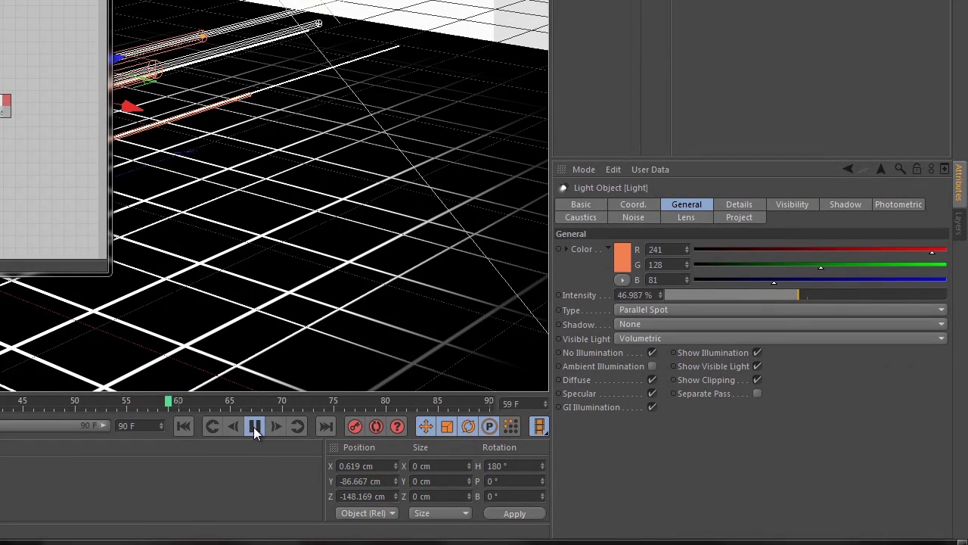
left_click(253, 428)
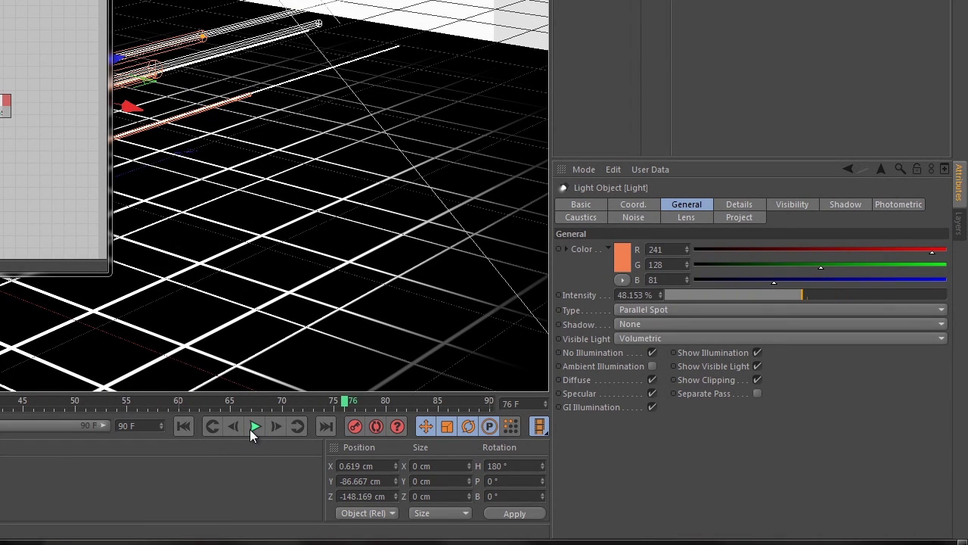
left_click(184, 427)
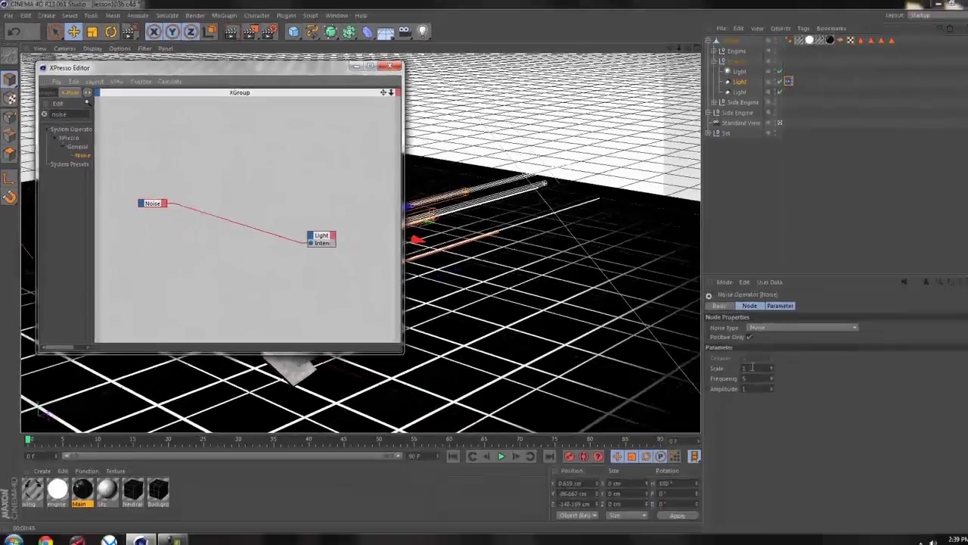
Step: Set the Noise node's Scale to 6 and increase its Amplitude, checking the effect on the light's Intensity
left_click(731, 363)
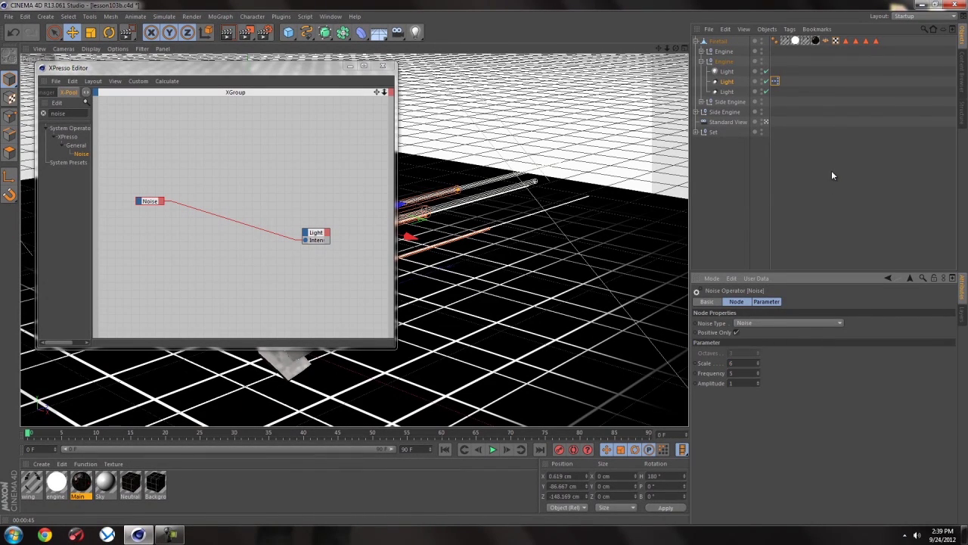
left_click(728, 81)
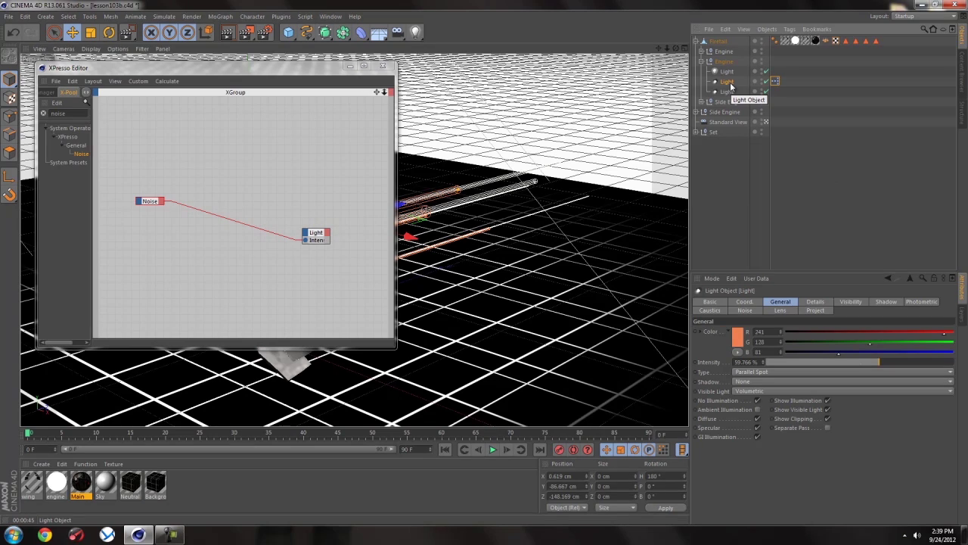
left_click(149, 200)
left_click(731, 384)
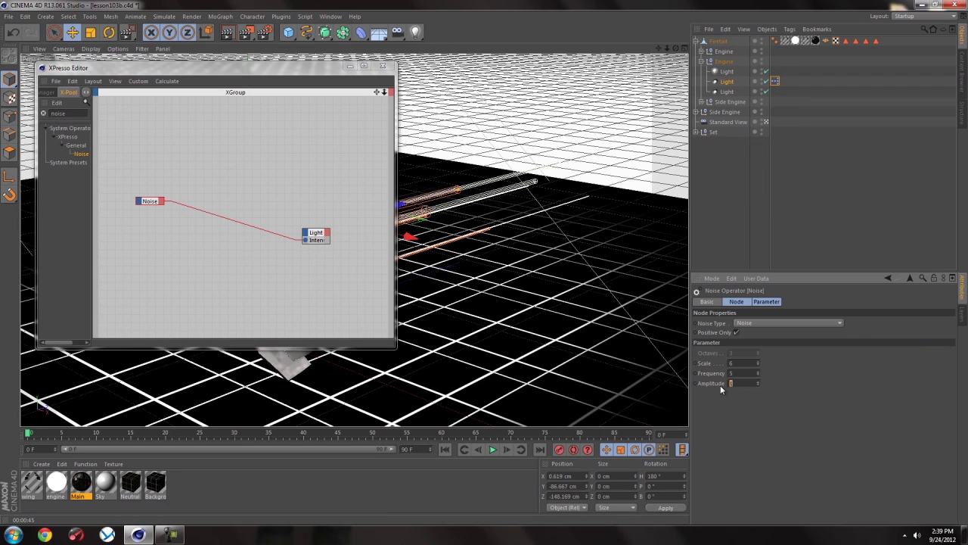
left_click(728, 82)
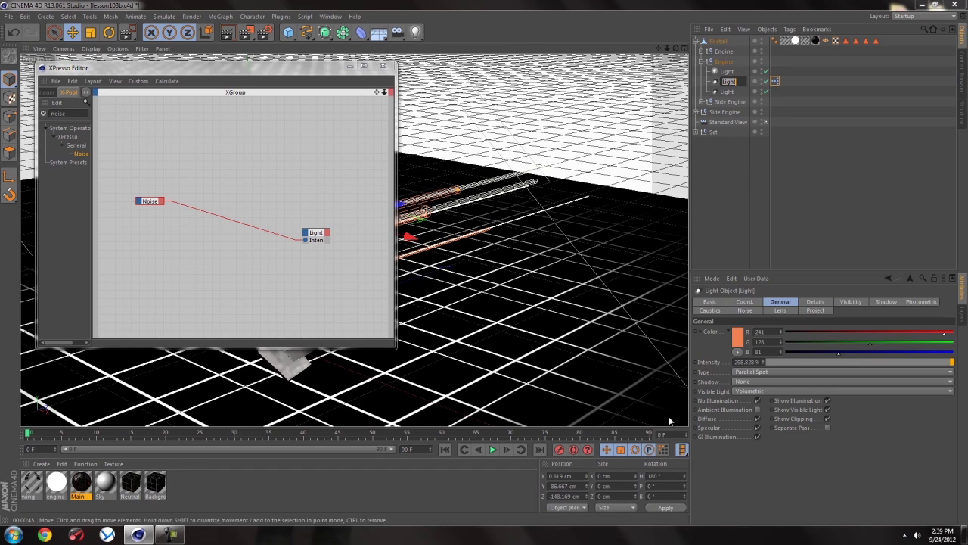
Step: Play the animation to watch how the light's Intensity fluctuates with the stronger noise, and return to frame 0
left_click(492, 450)
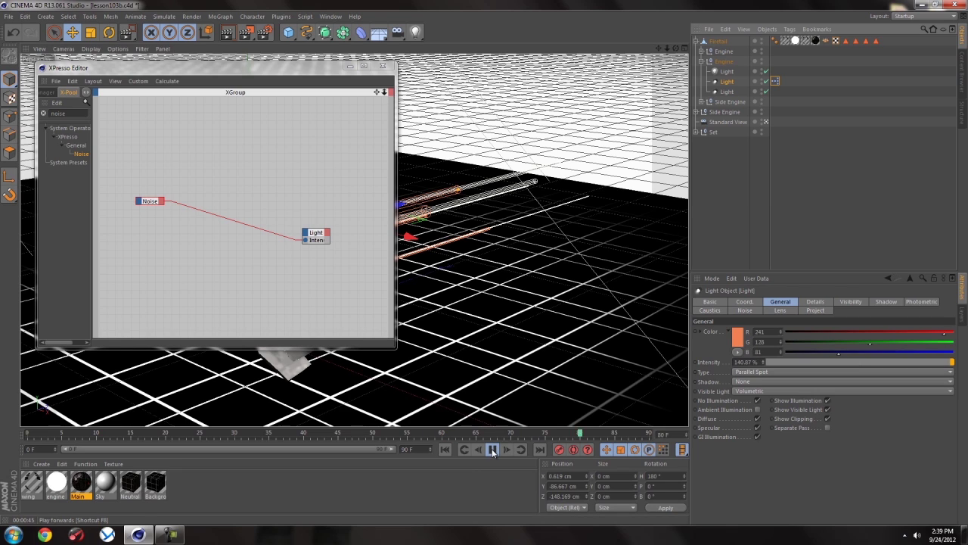
left_click(493, 451)
left_click(446, 449)
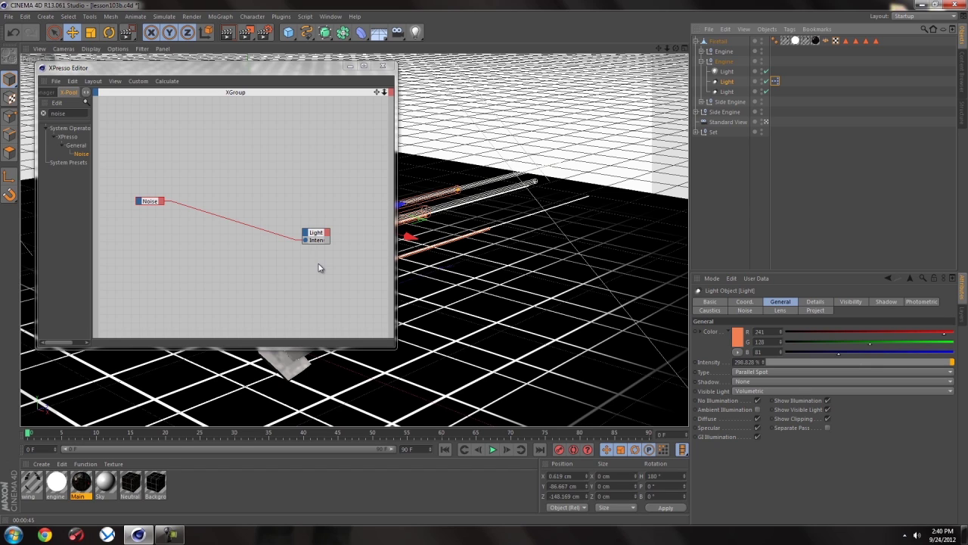
Step: Close the XPresso Editor and close the lesson103b.c4d project without saving
left_click(383, 66)
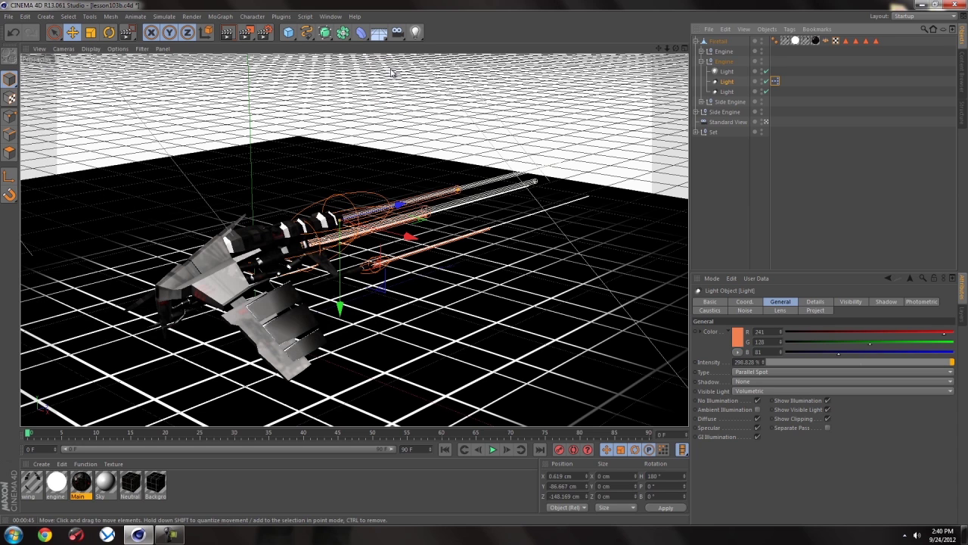
key("alt+F4")
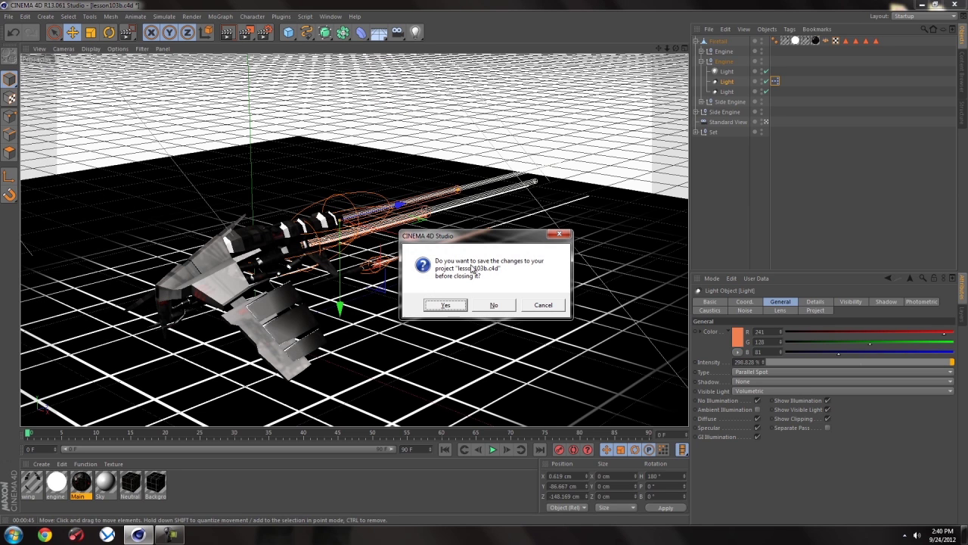
left_click(496, 305)
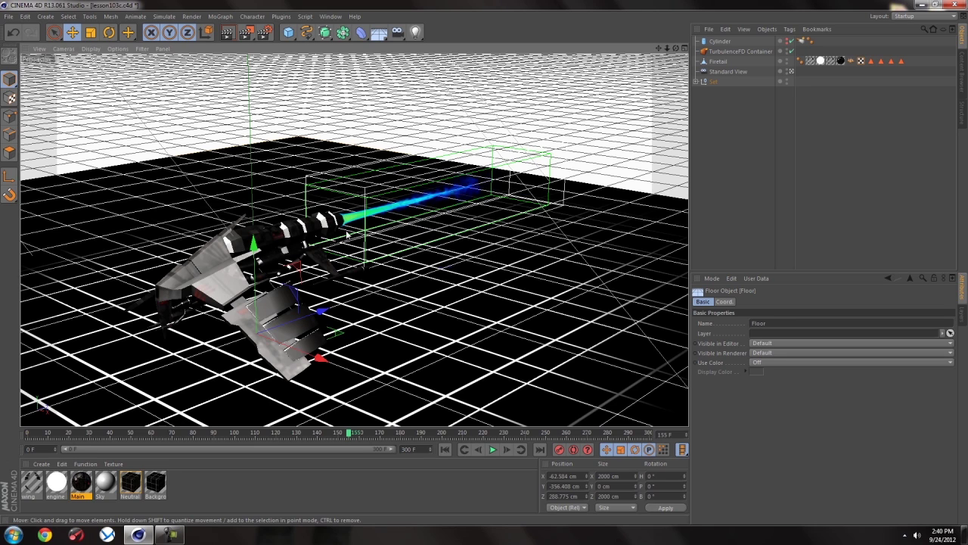
Step: In lesson103c.c4d, inspect the exhaust emitter up close at frame 0 outside the Standard View camera, and examine the Cylinder's TurbulenceFD Emitter settings
left_click(445, 450)
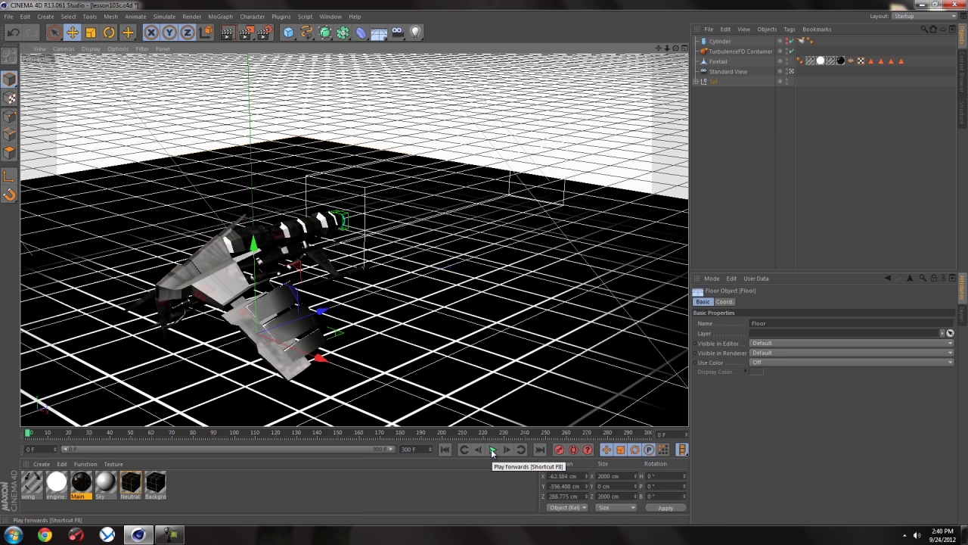
left_click(791, 72)
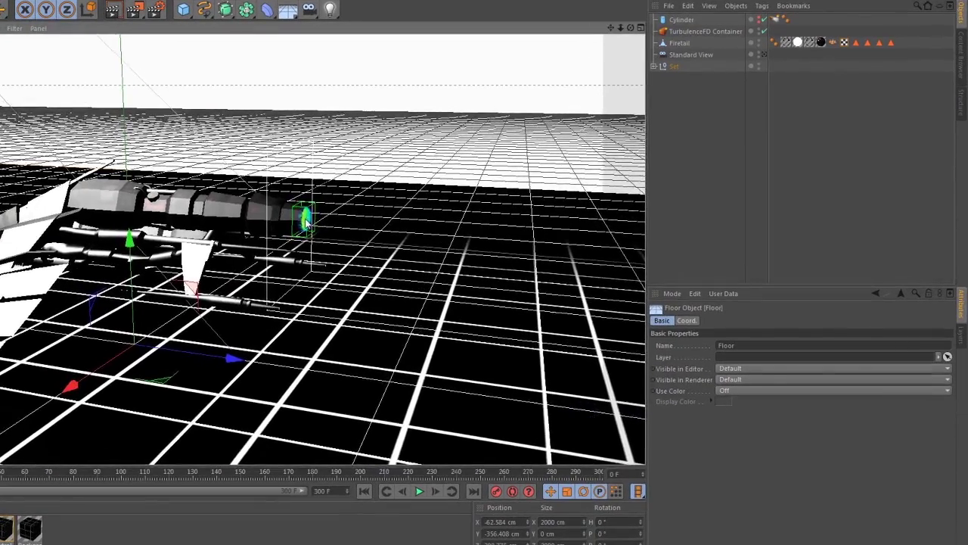
right_click_drag(306, 222, 547, 241, "alt")
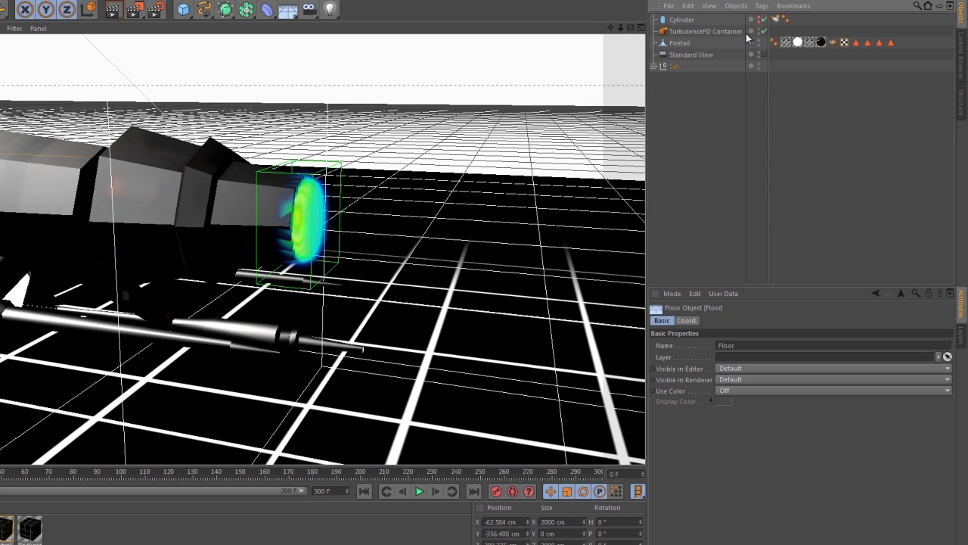
left_click(777, 20)
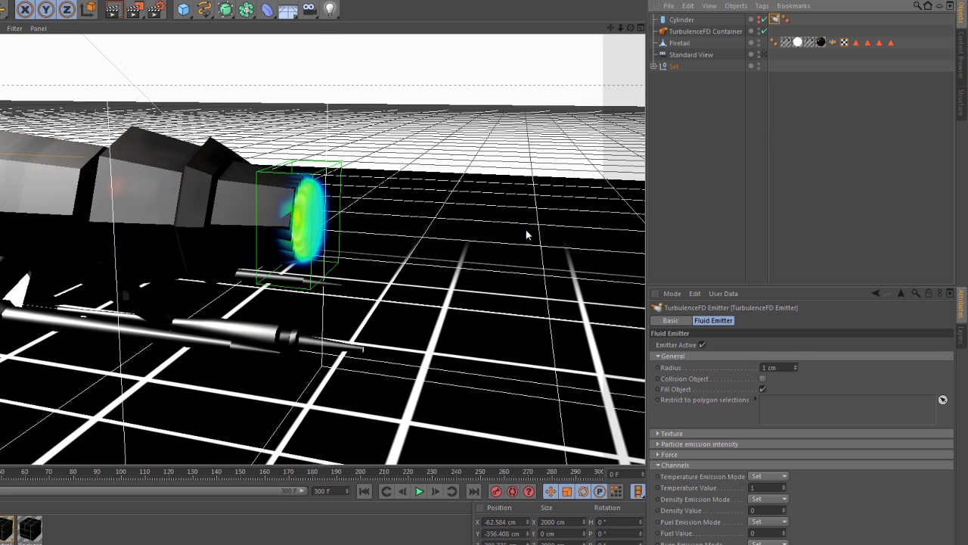
left_click(765, 55)
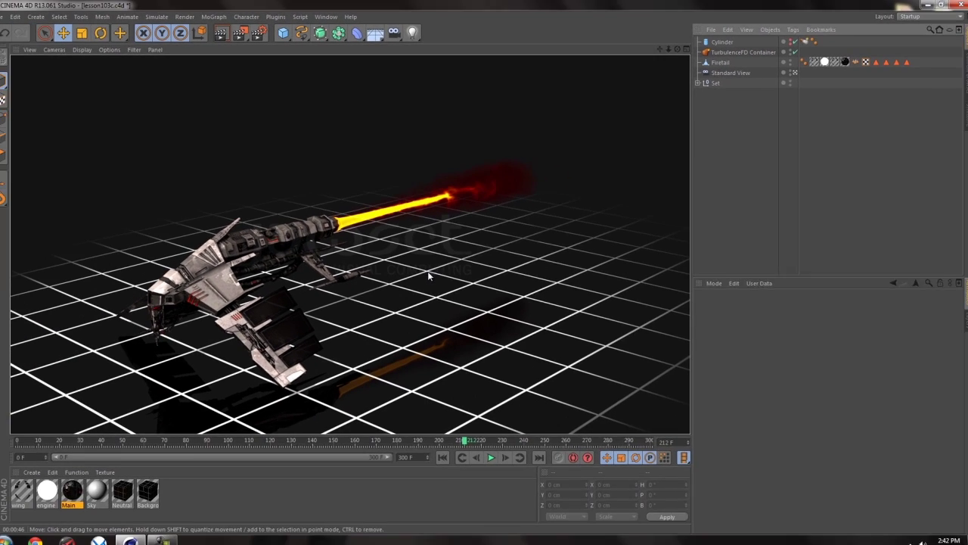
Step: Close the lesson103c.c4d and lesson103a.c4d projects without saving and quit the program
key("ctrl+F4")
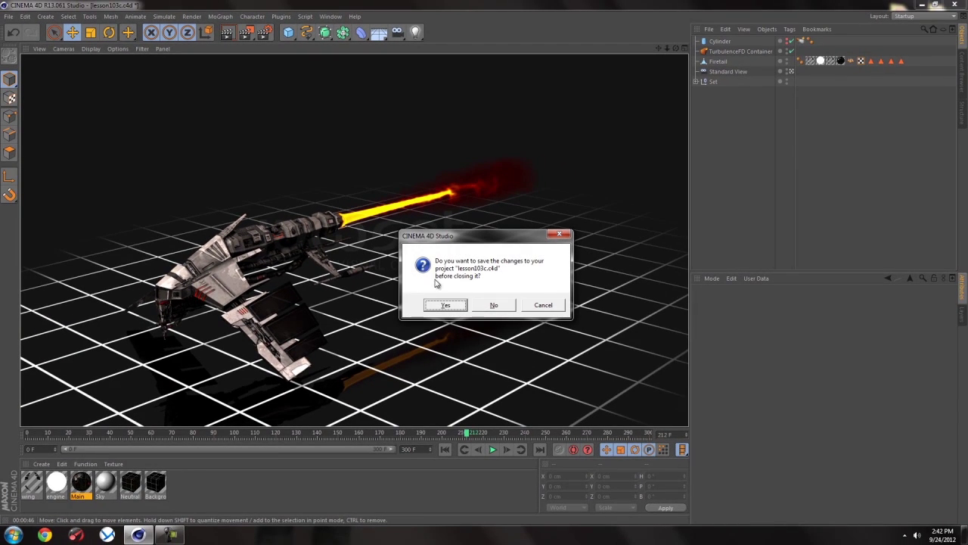
left_click(493, 304)
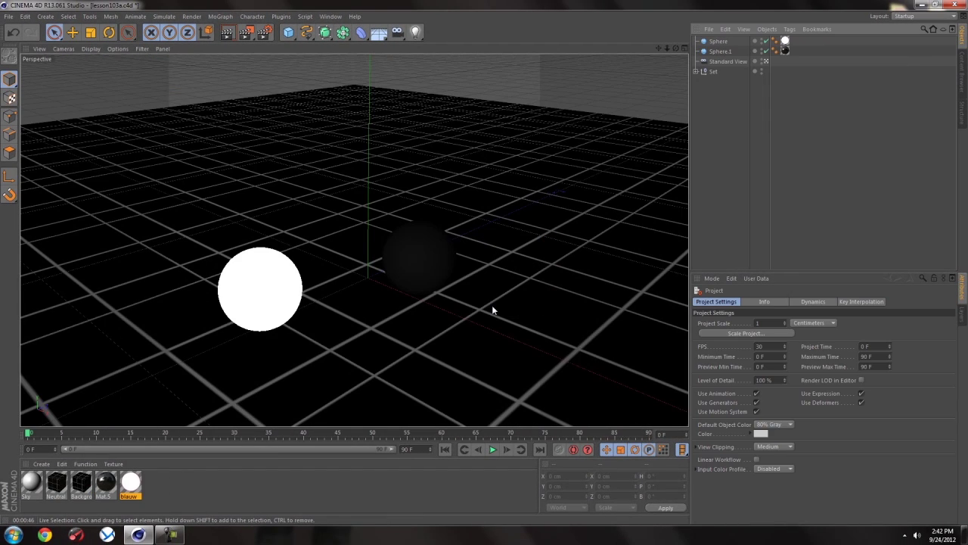
key("ctrl+F4")
left_click(492, 305)
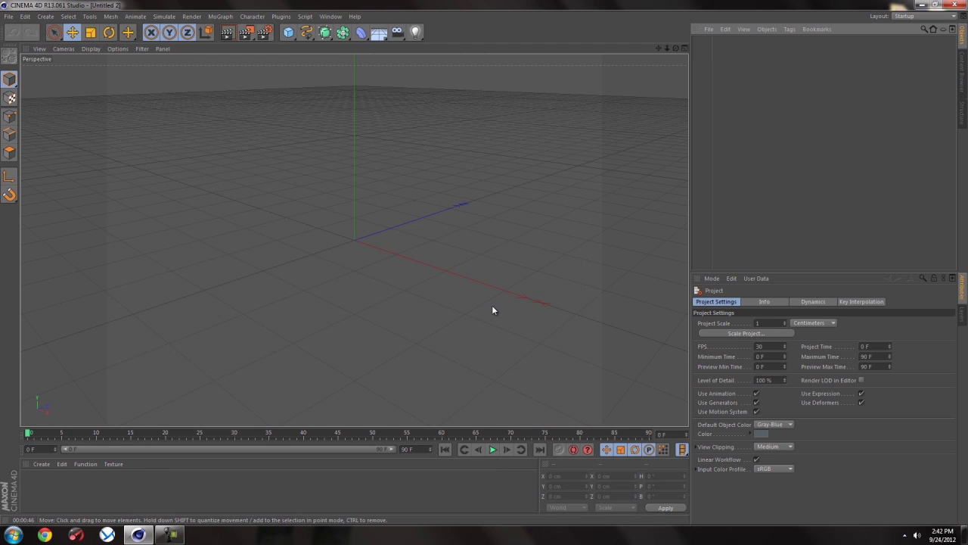
left_click(955, 5)
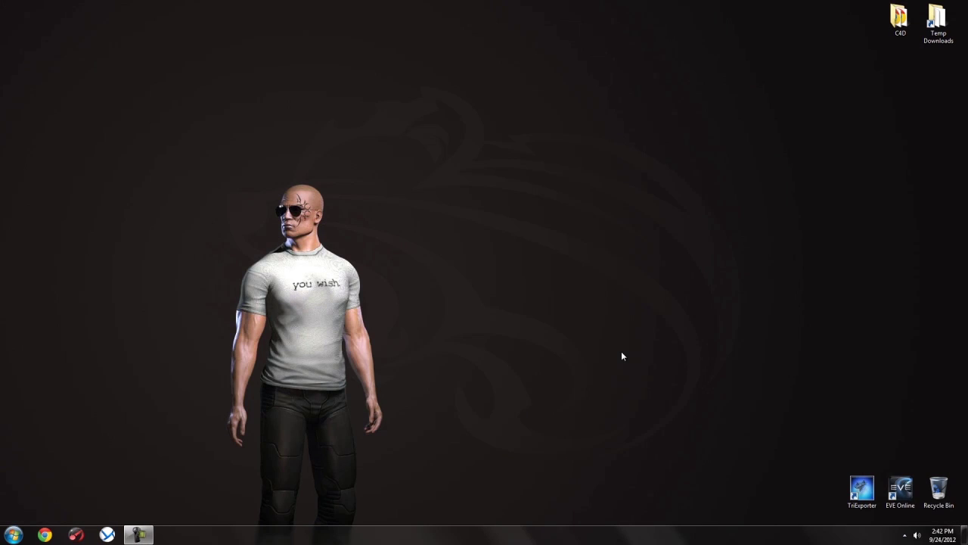